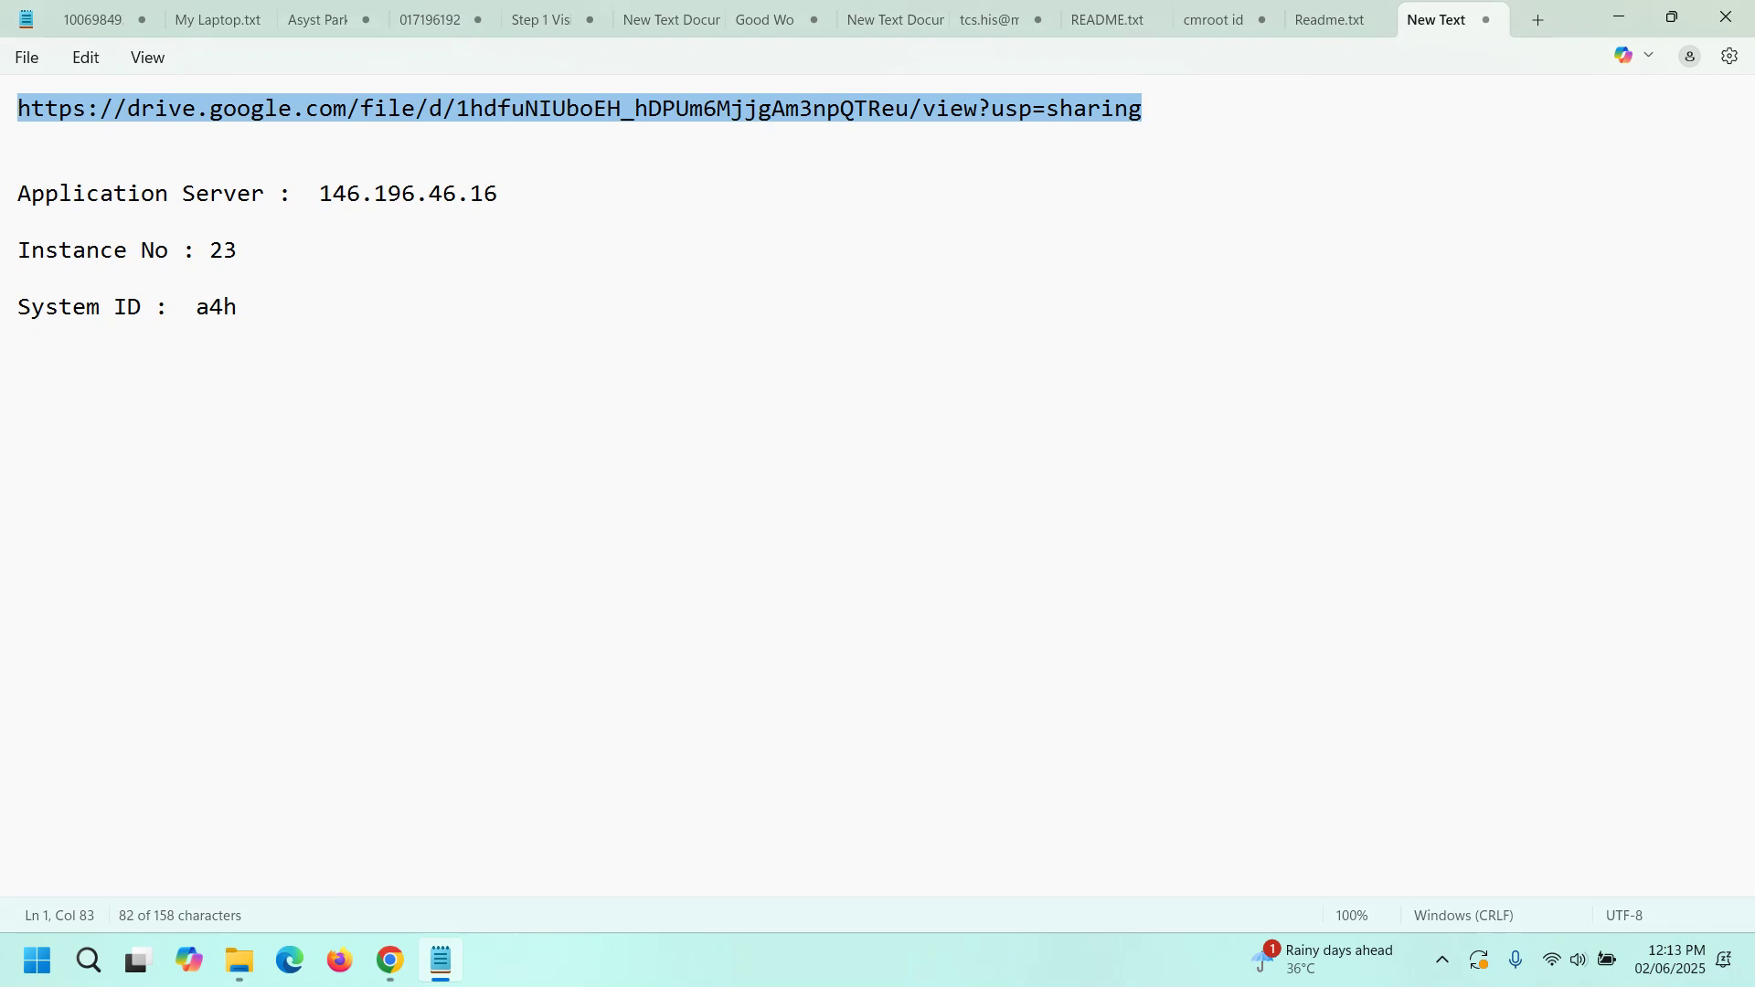
# Copy the drive.google.com sharing link from the first line of the Notepad note
pyautogui.rightClick(701, 115)
pyautogui.click(782, 234)
# Load the copied Drive link in Chrome via Paste and go, reaching the Sap server 770 zip file
pyautogui.click(390, 960)
pyautogui.rightClick(429, 72)
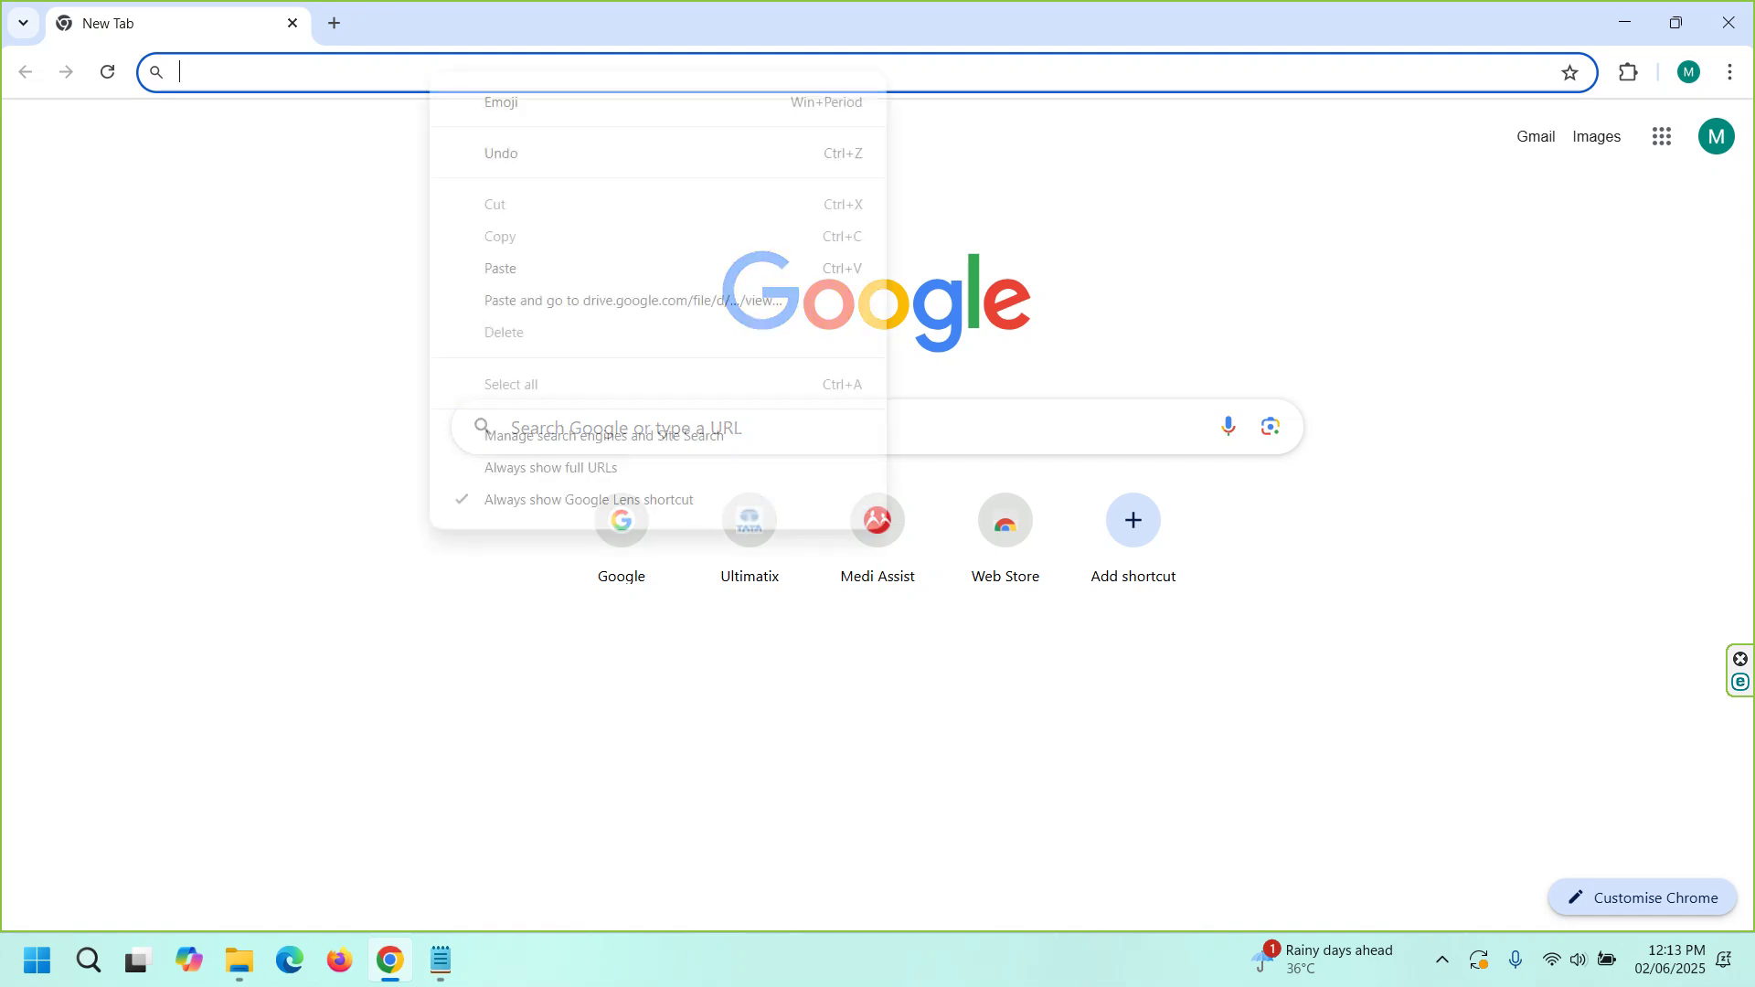
pyautogui.click(633, 300)
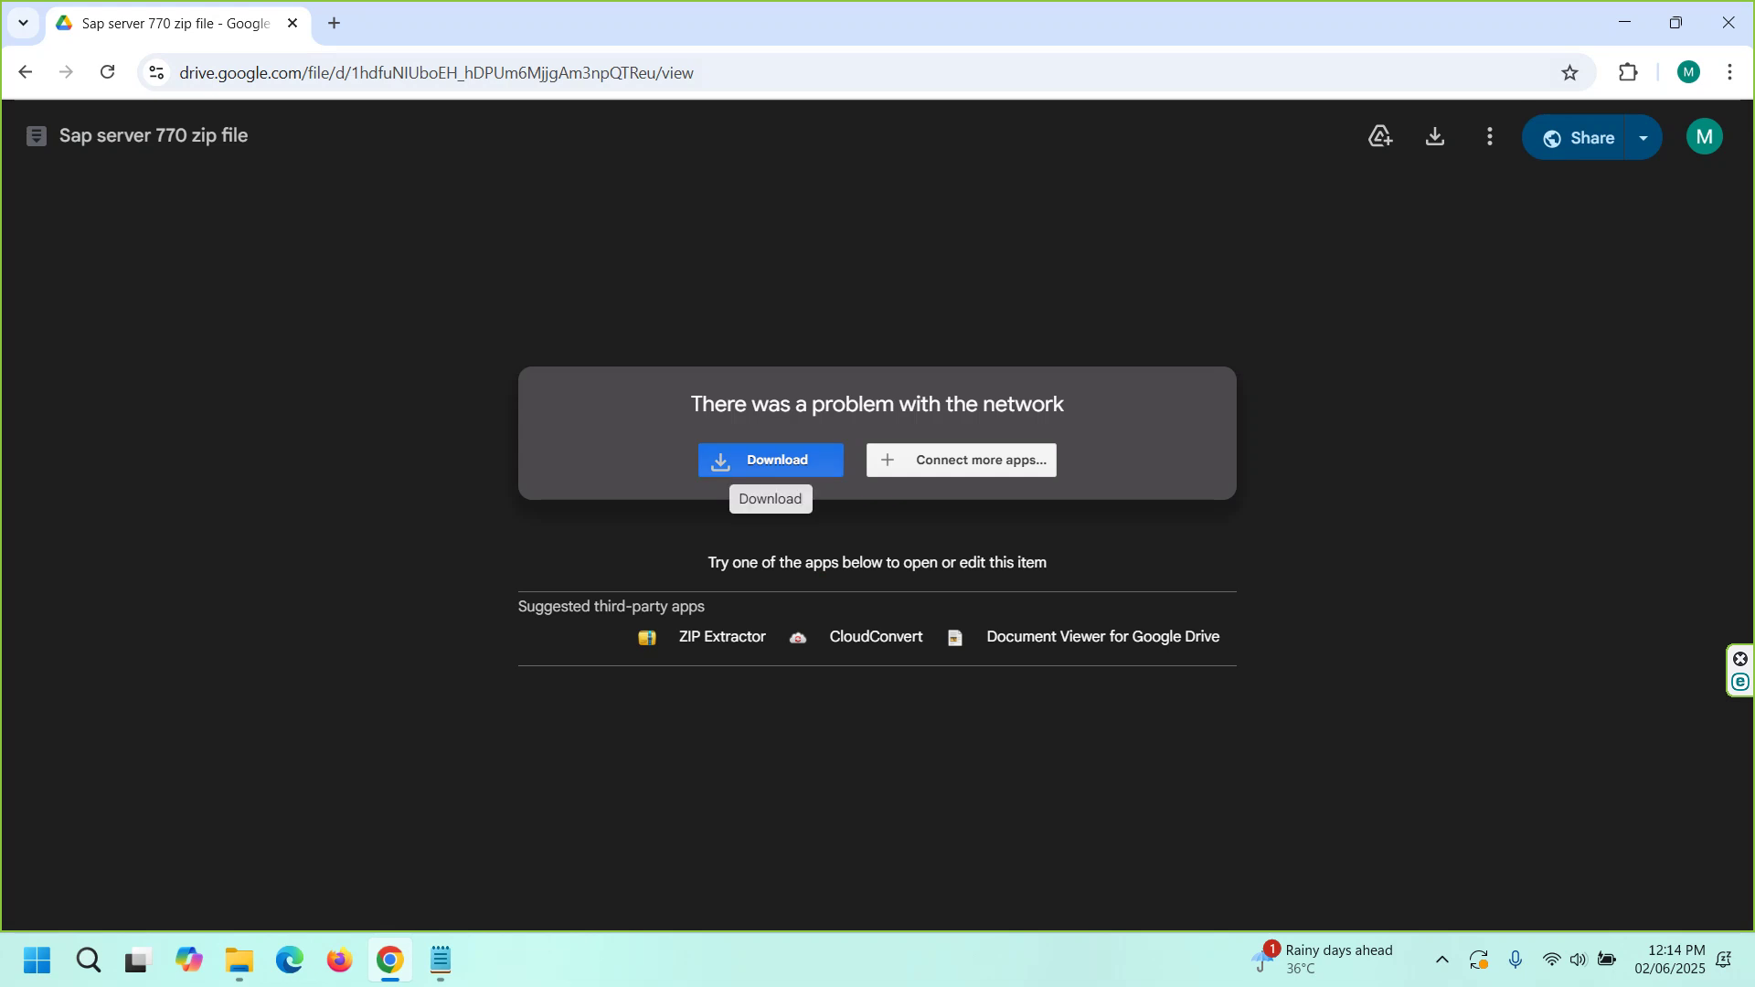
# Extract the desktop SAP GUI 7.7 archive with WinRAR into its own 'SAP GUI 7.7' folder
pyautogui.press('super+d')
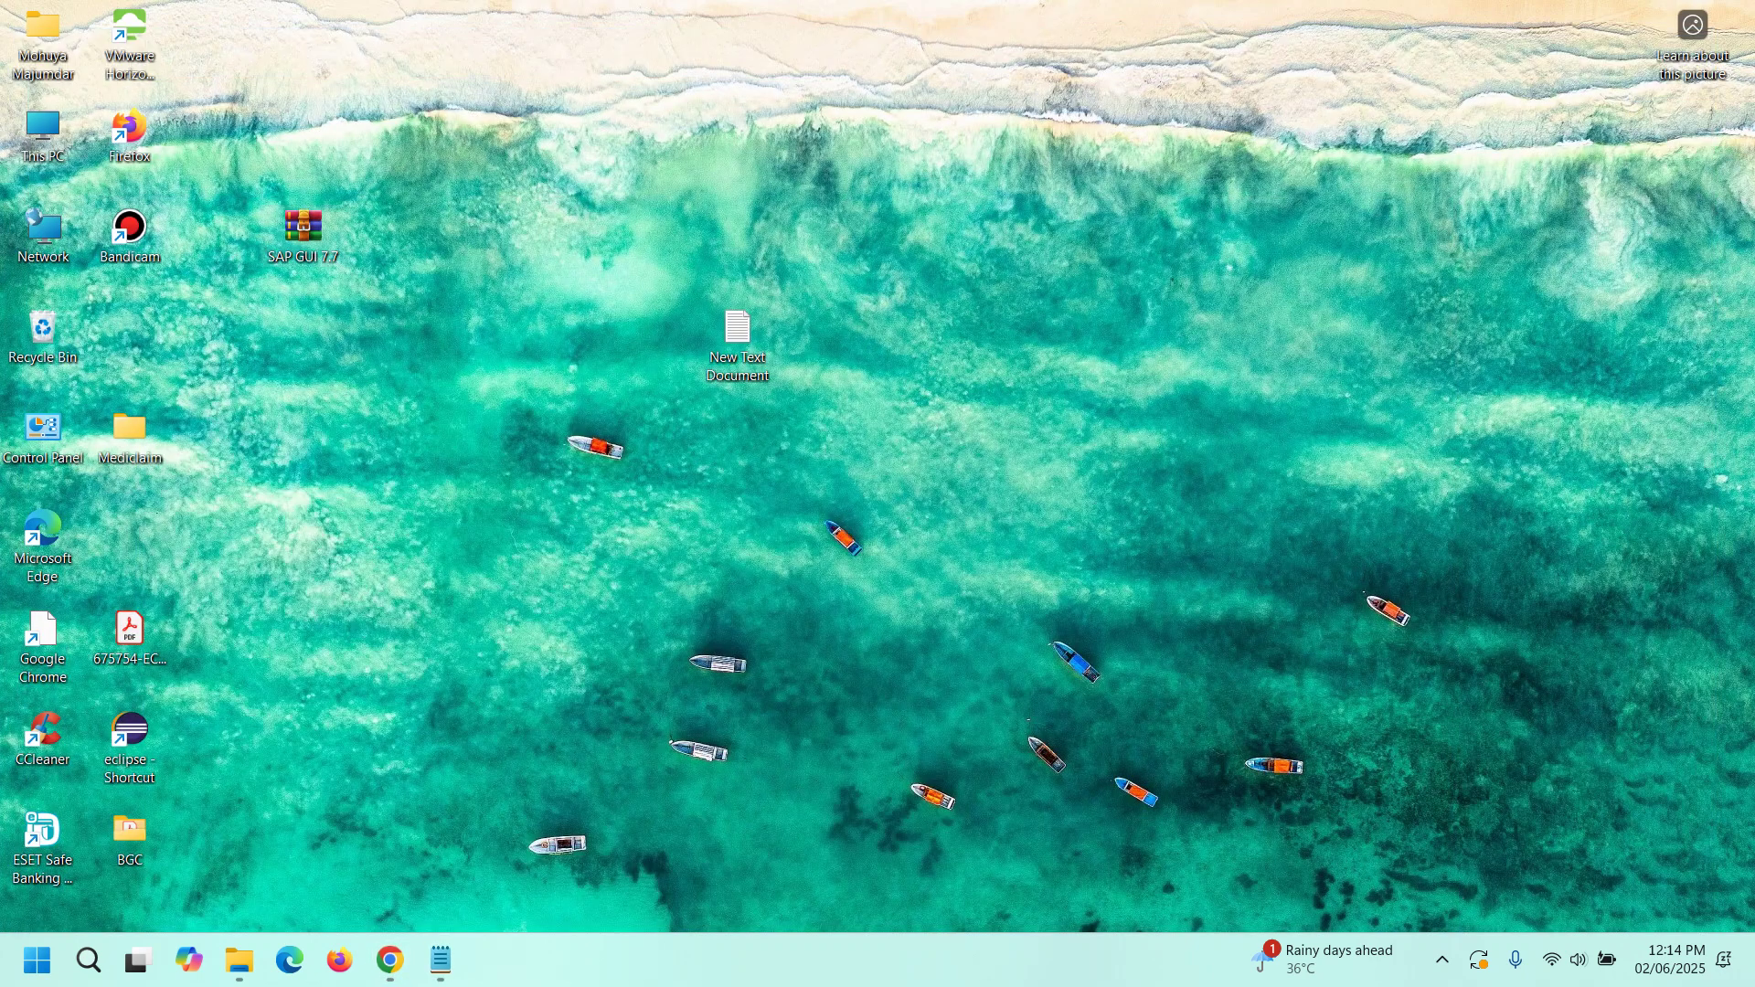
pyautogui.rightClick(304, 225)
pyautogui.rightClick(308, 216)
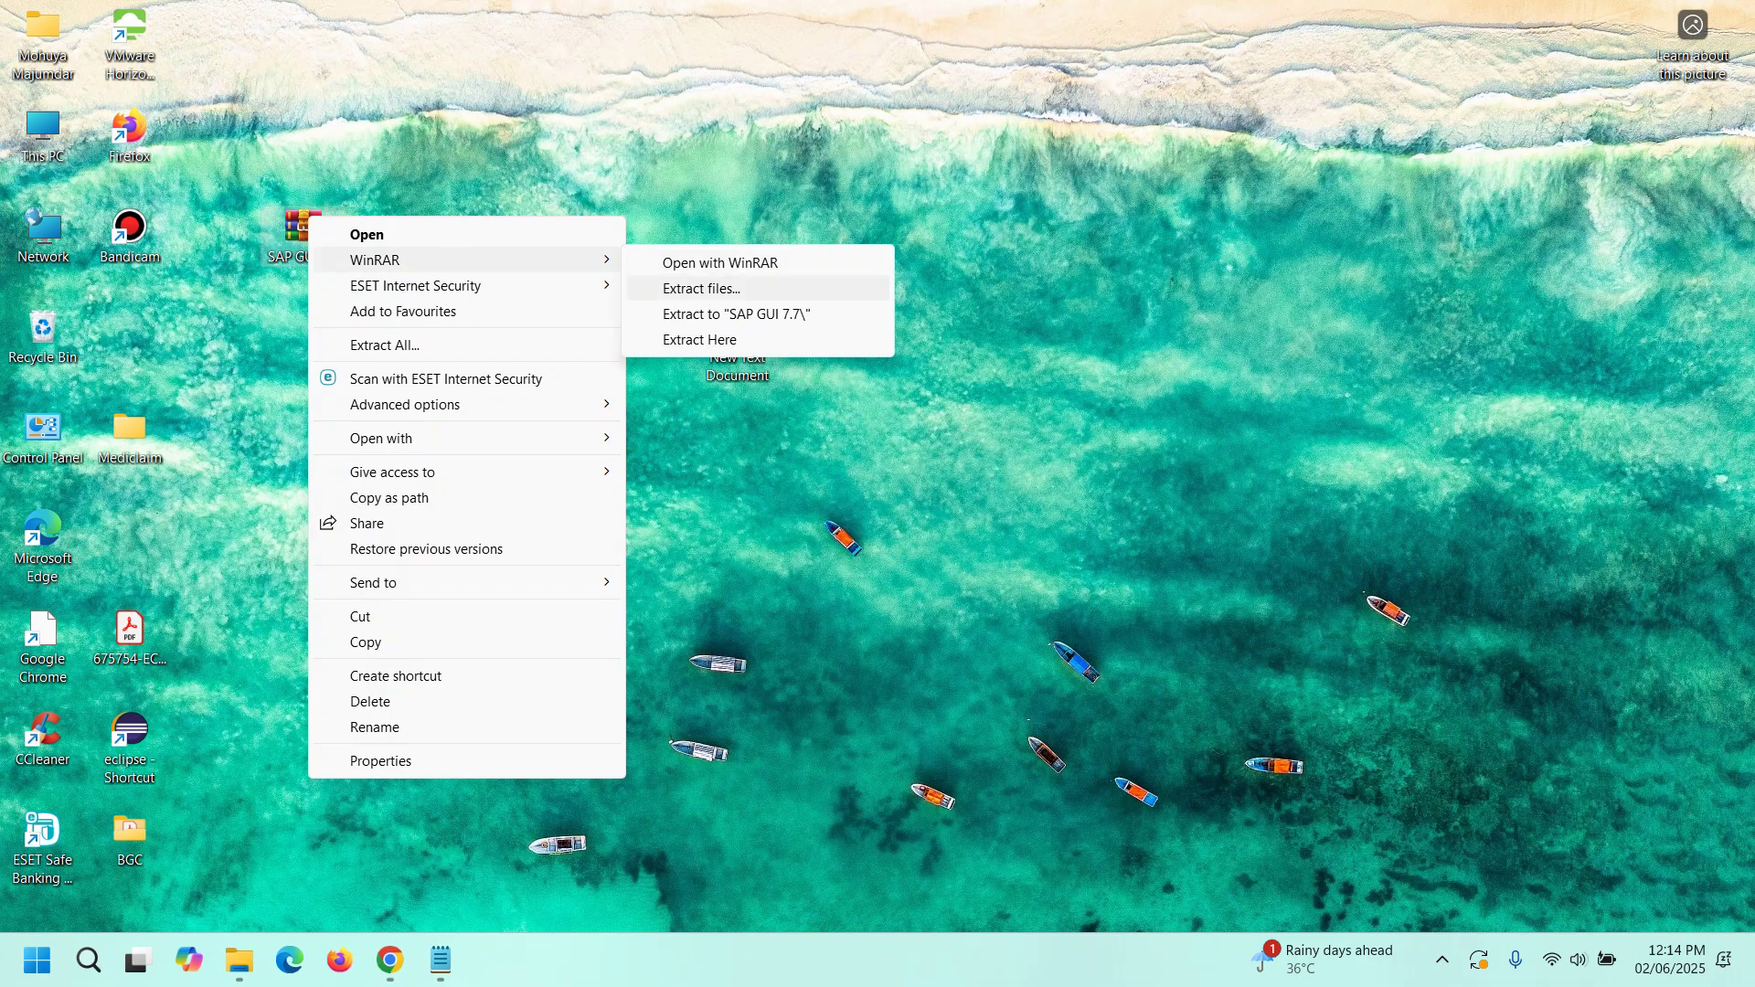
pyautogui.click(736, 313)
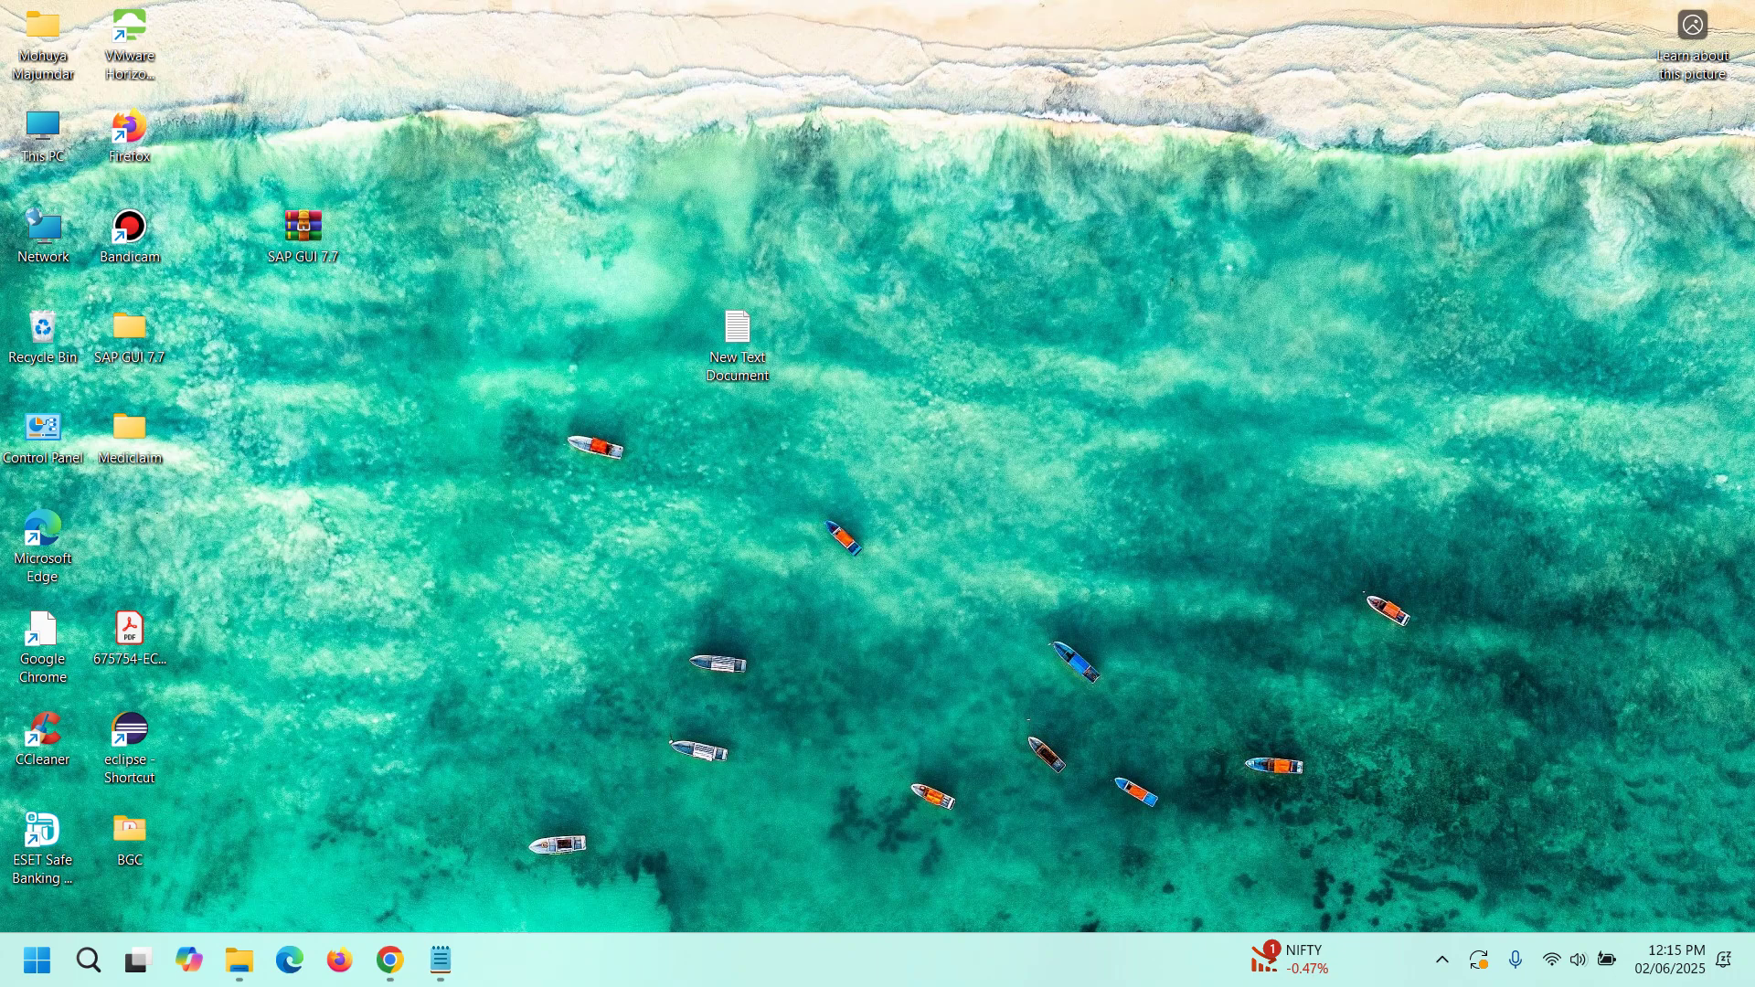
# Browse into SAP GUI 7.7 > BD_NW_7.0_Presentation_7.70 > PRES1, showing contents as tiles
pyautogui.doubleClick(130, 336)
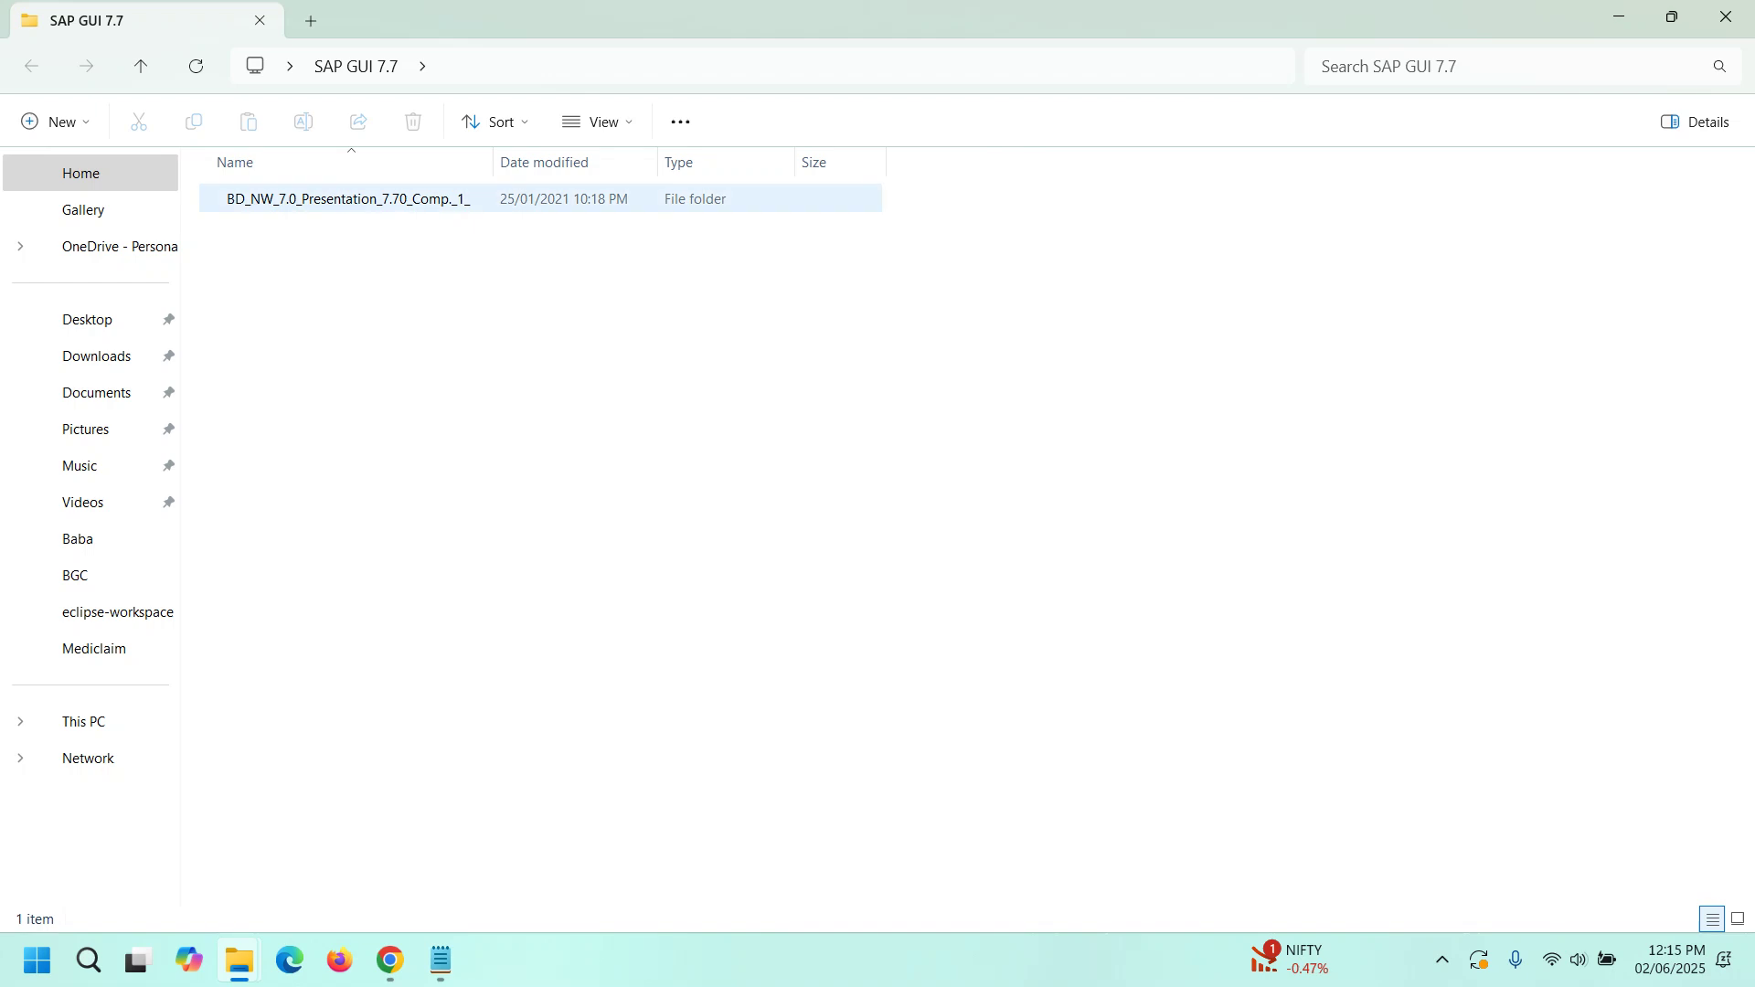
pyautogui.doubleClick(349, 198)
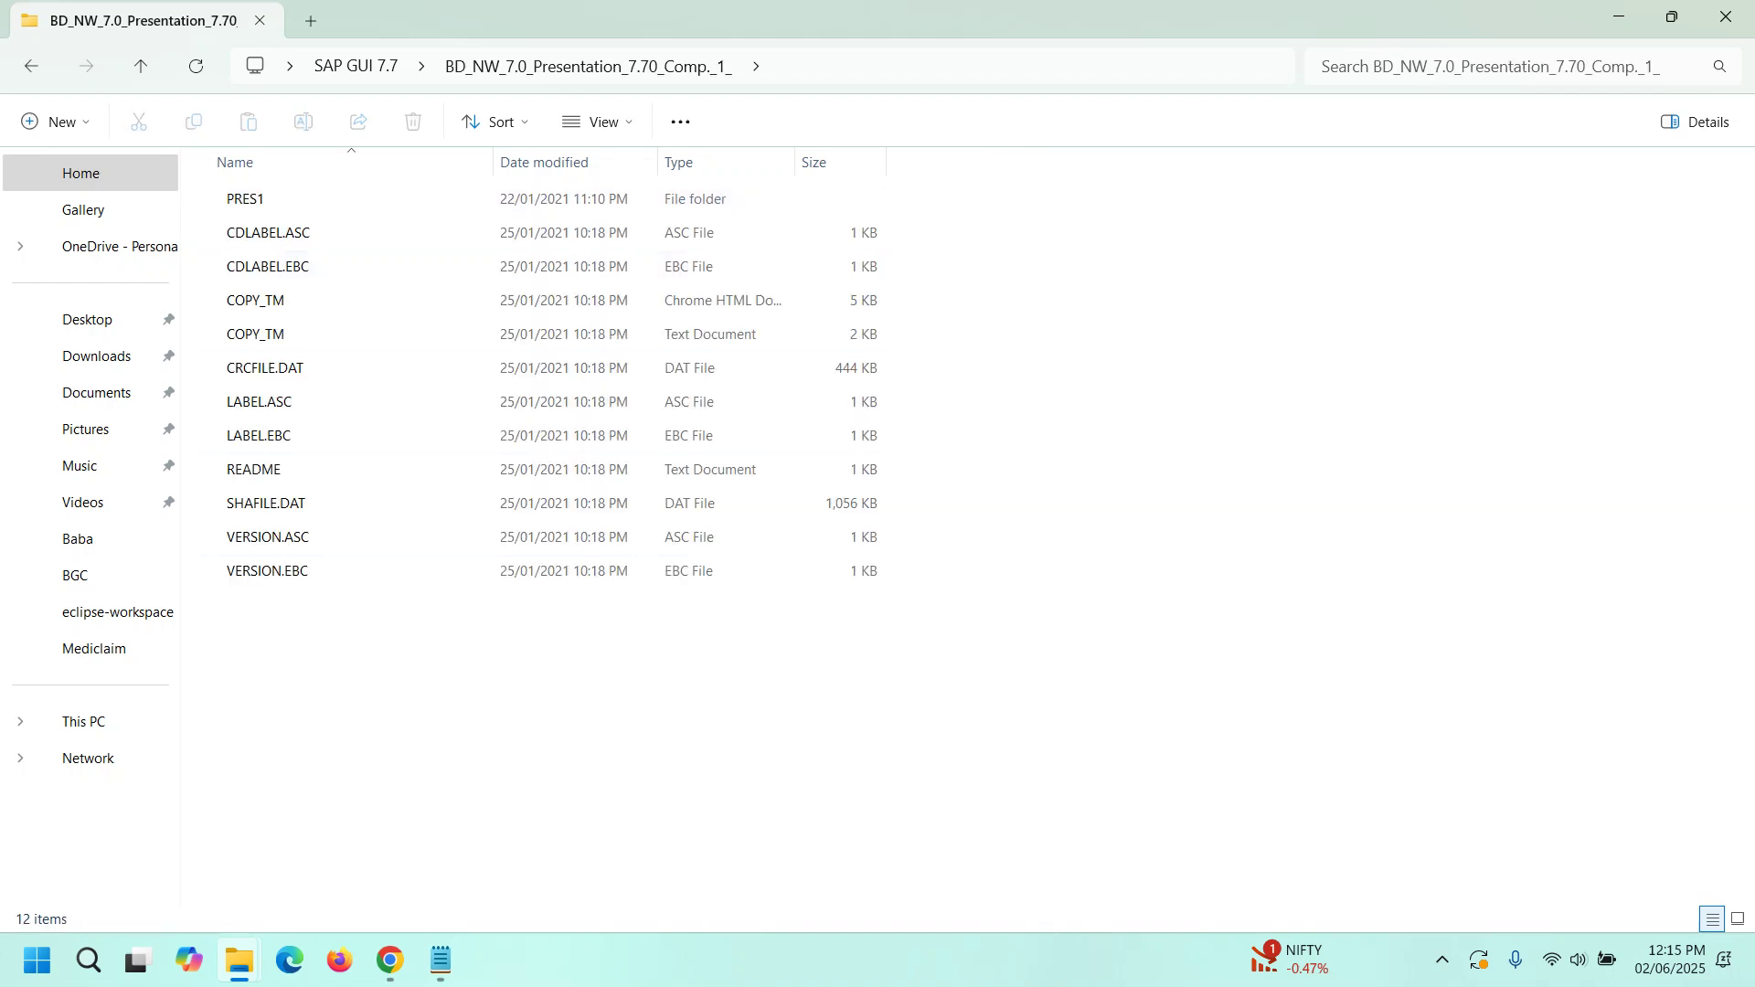
pyautogui.moveTo(1063, 717); pyautogui.dragTo(206, 183)
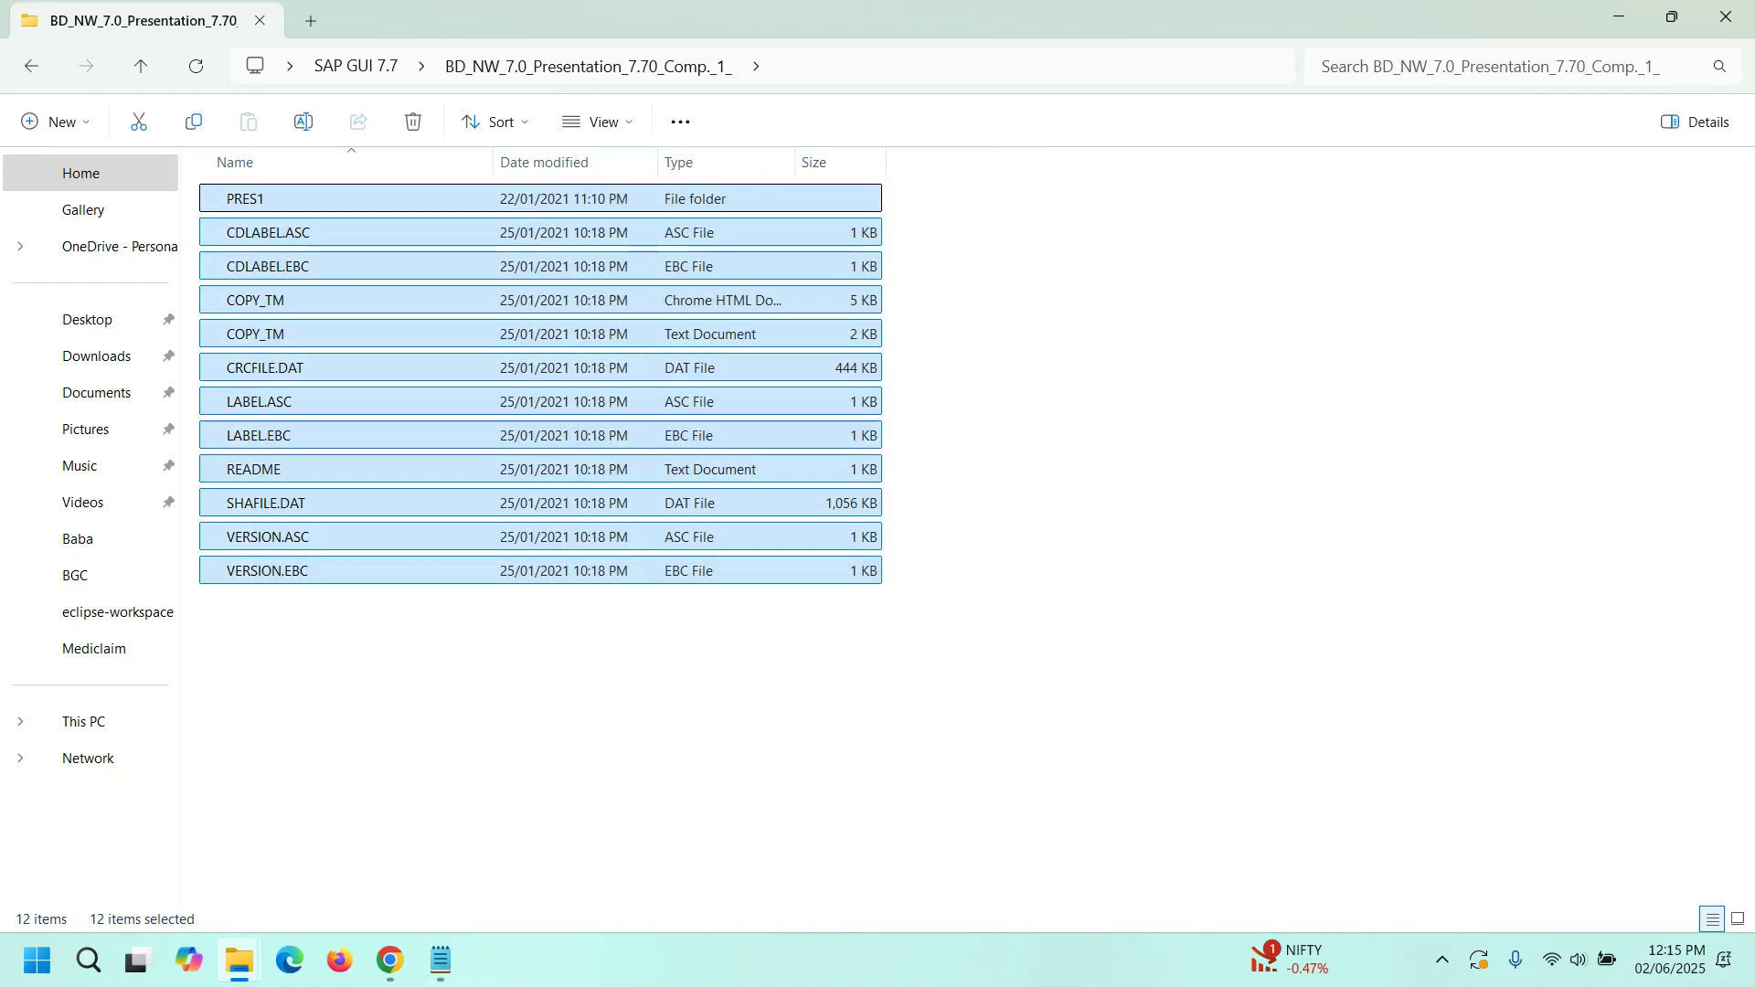
pyautogui.click(601, 122)
pyautogui.click(590, 394)
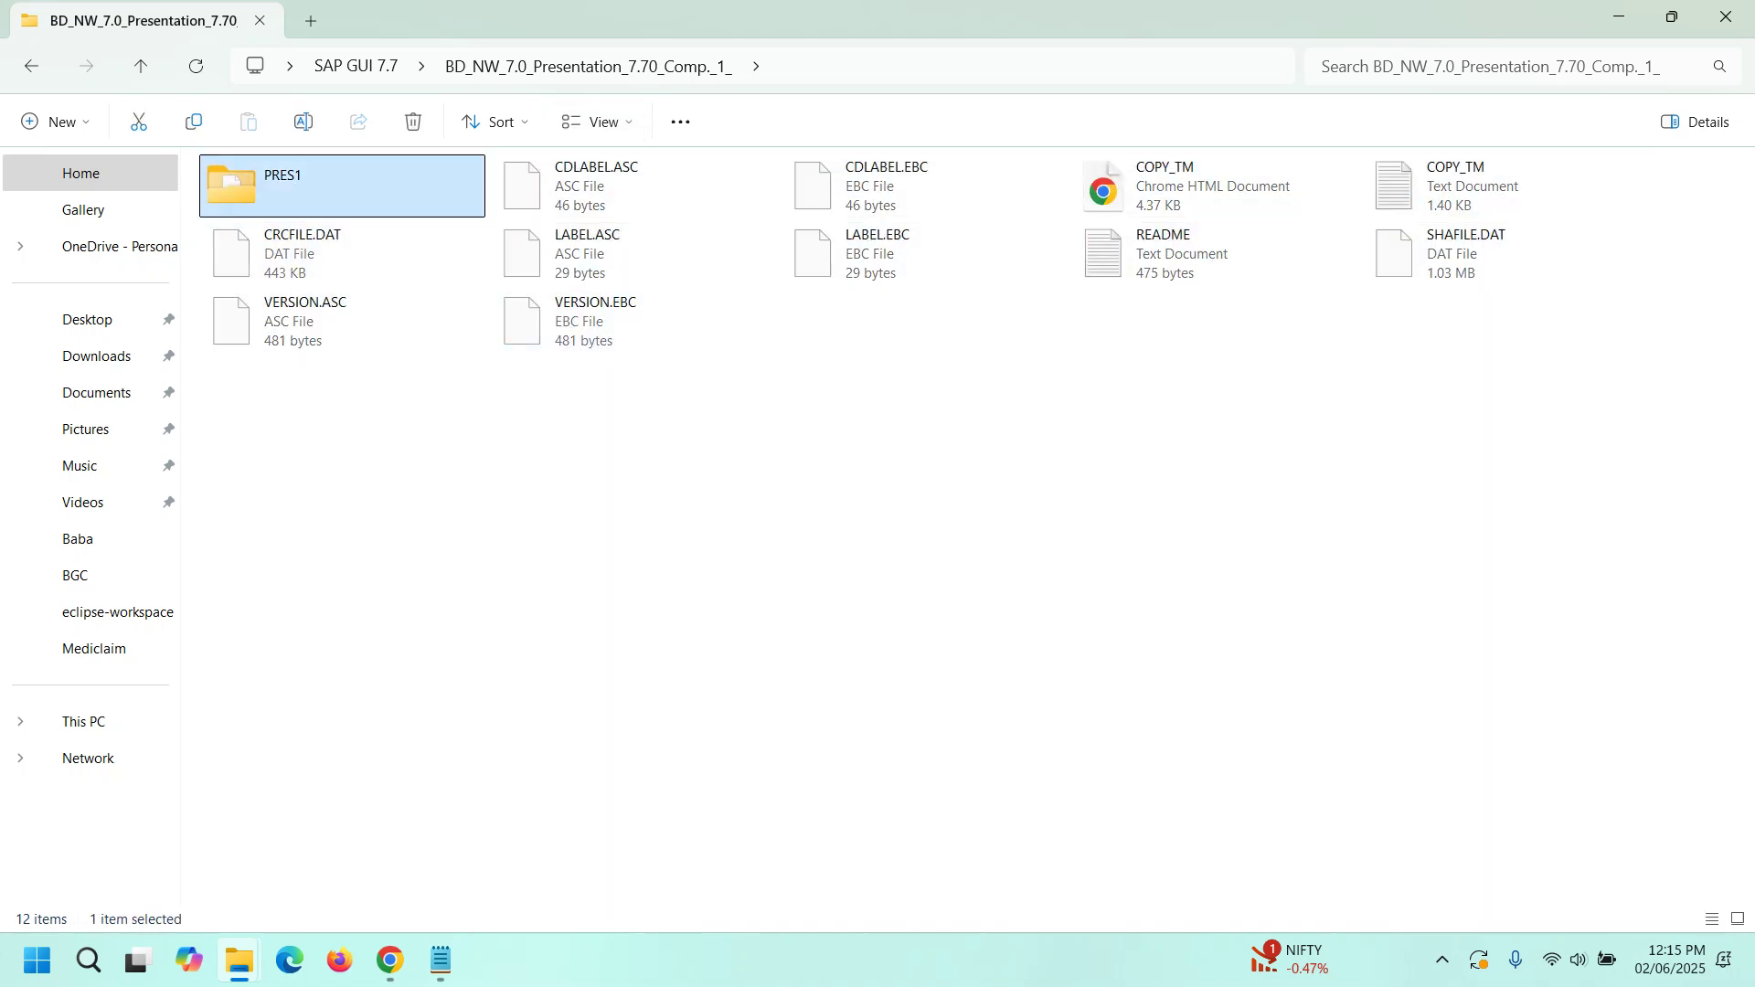
pyautogui.doubleClick(282, 183)
pyautogui.click(601, 123)
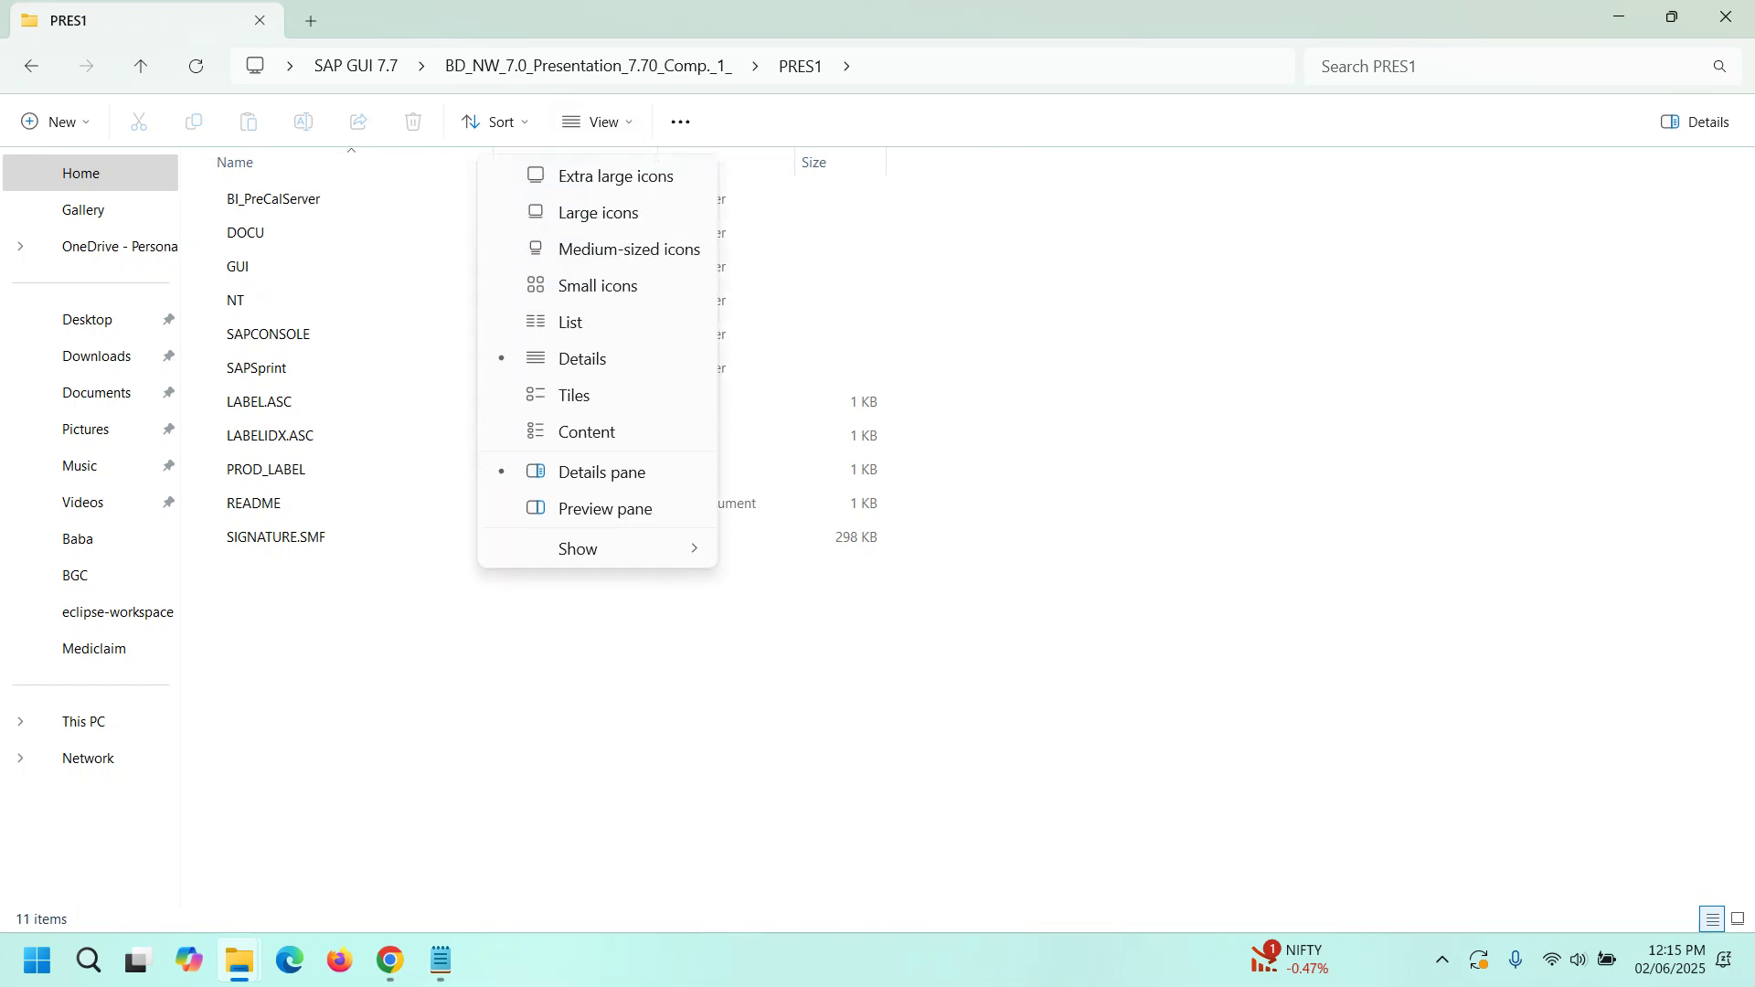
pyautogui.click(590, 395)
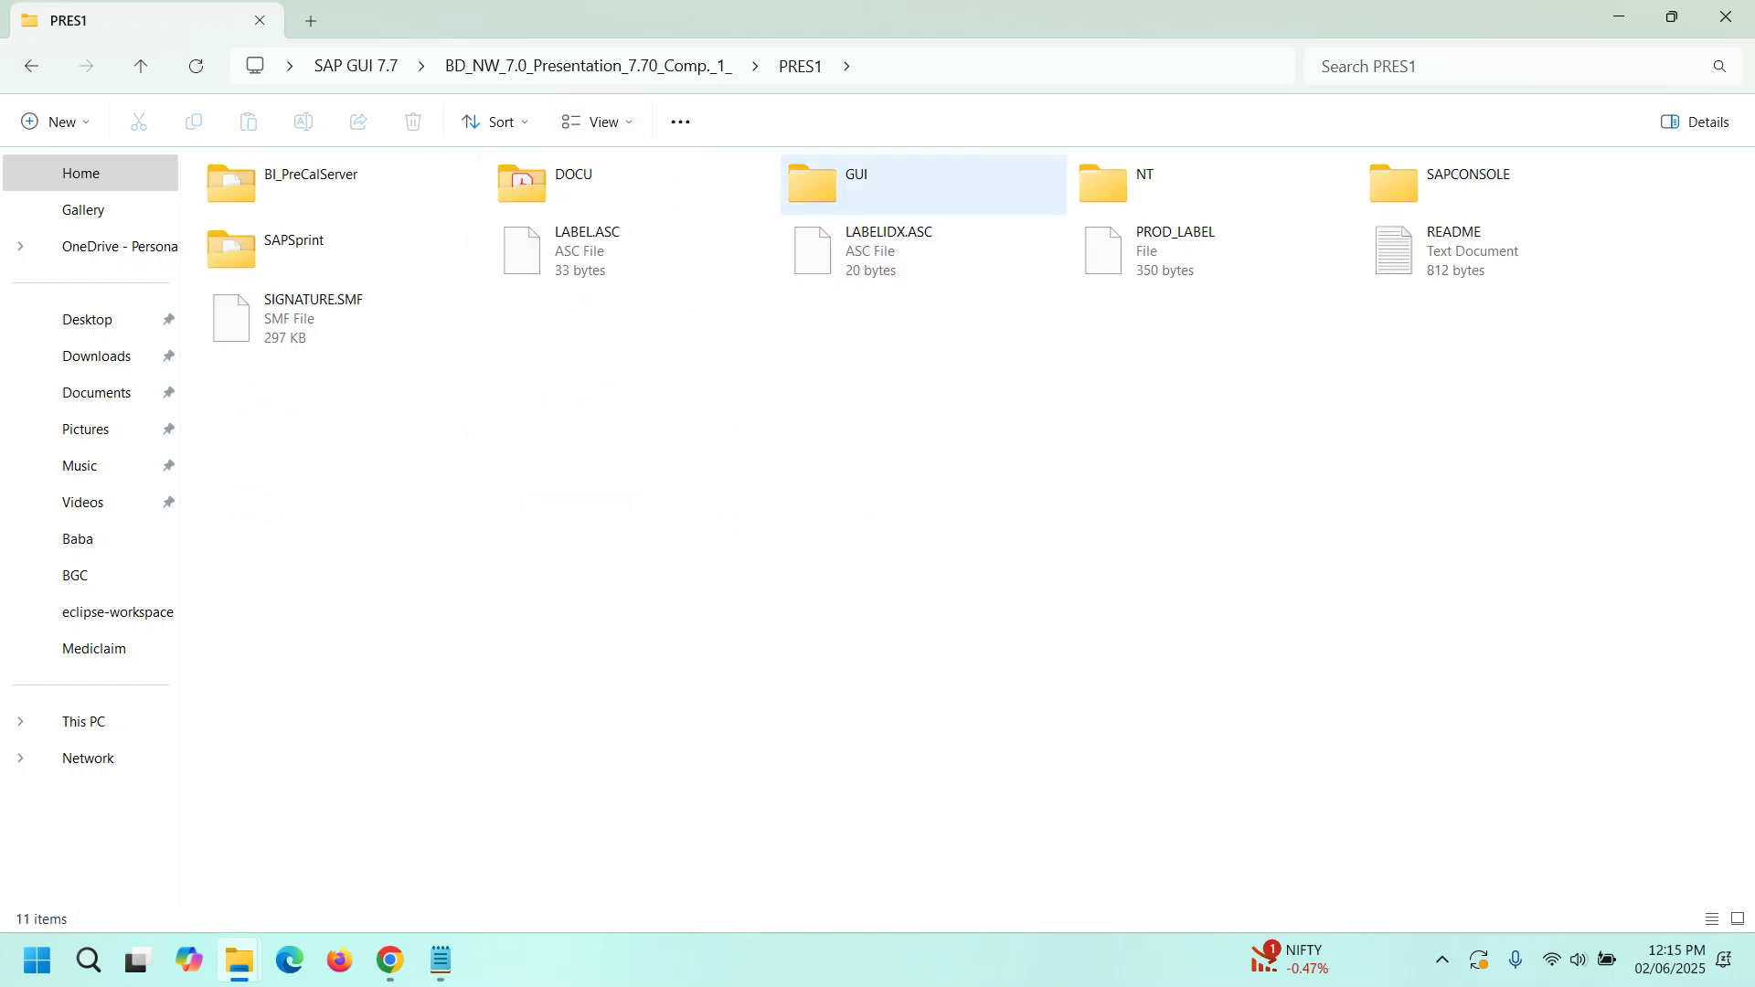
# Continue into GUI > Windows > Win32 in tile view and select the SetupAll installer
pyautogui.doubleClick(877, 183)
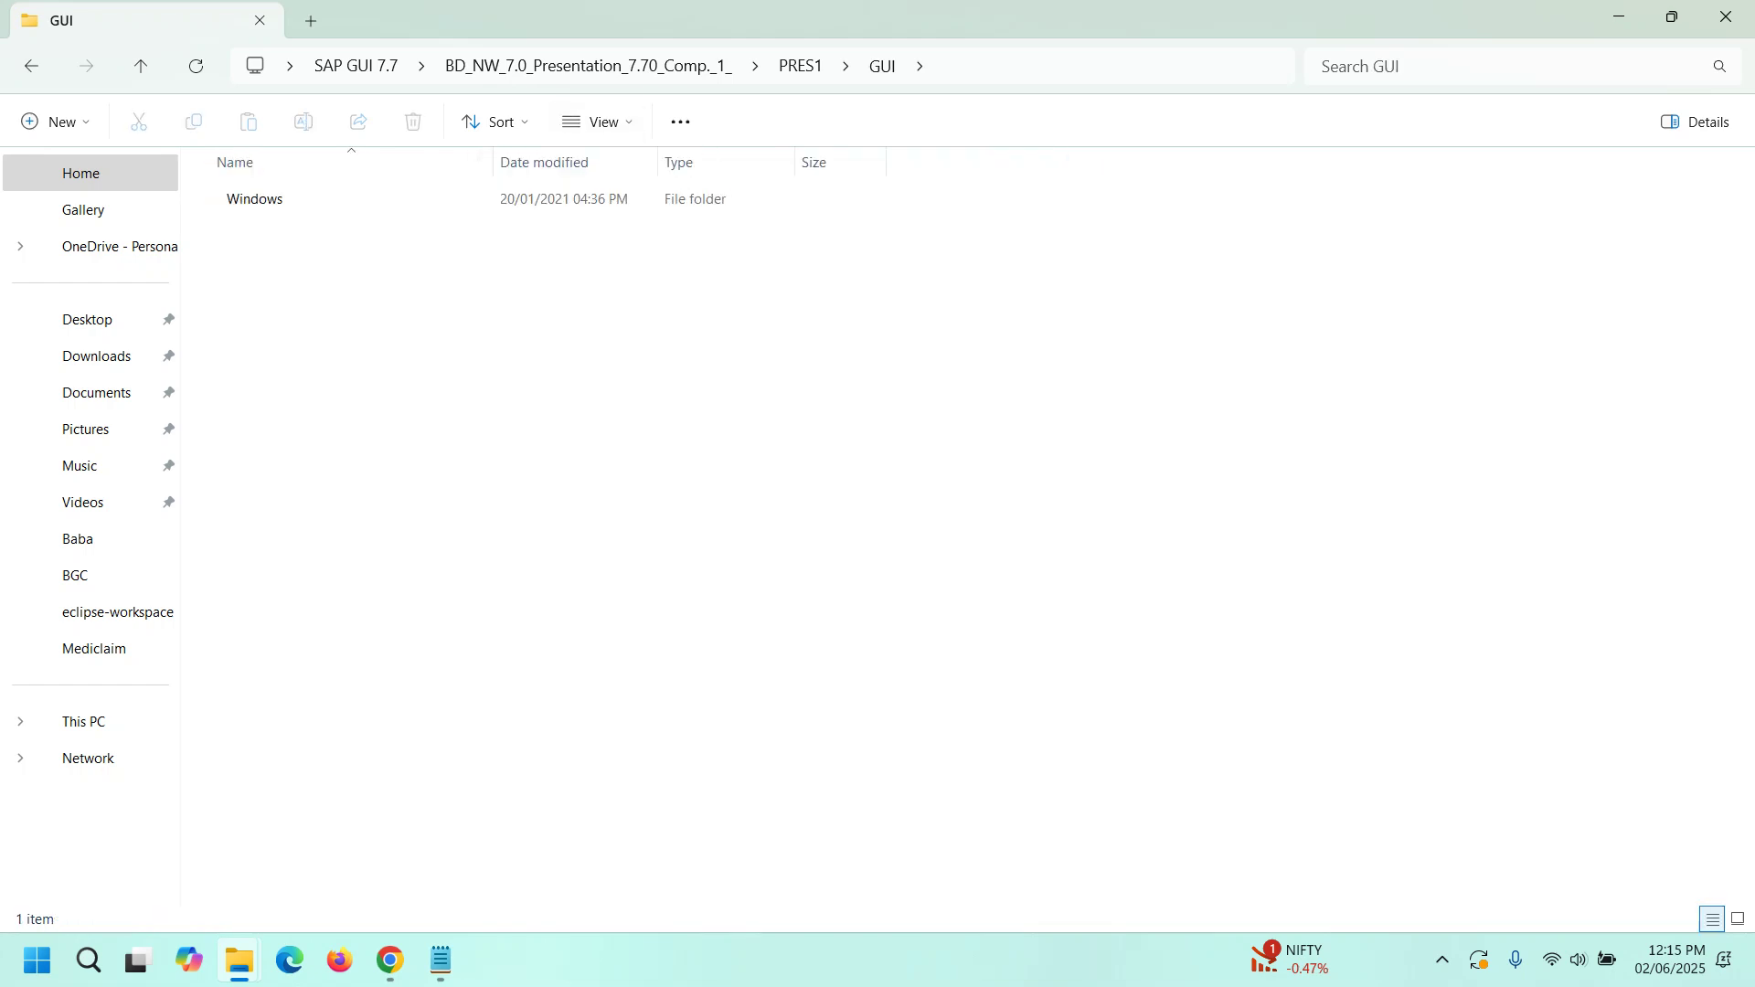
pyautogui.doubleClick(260, 198)
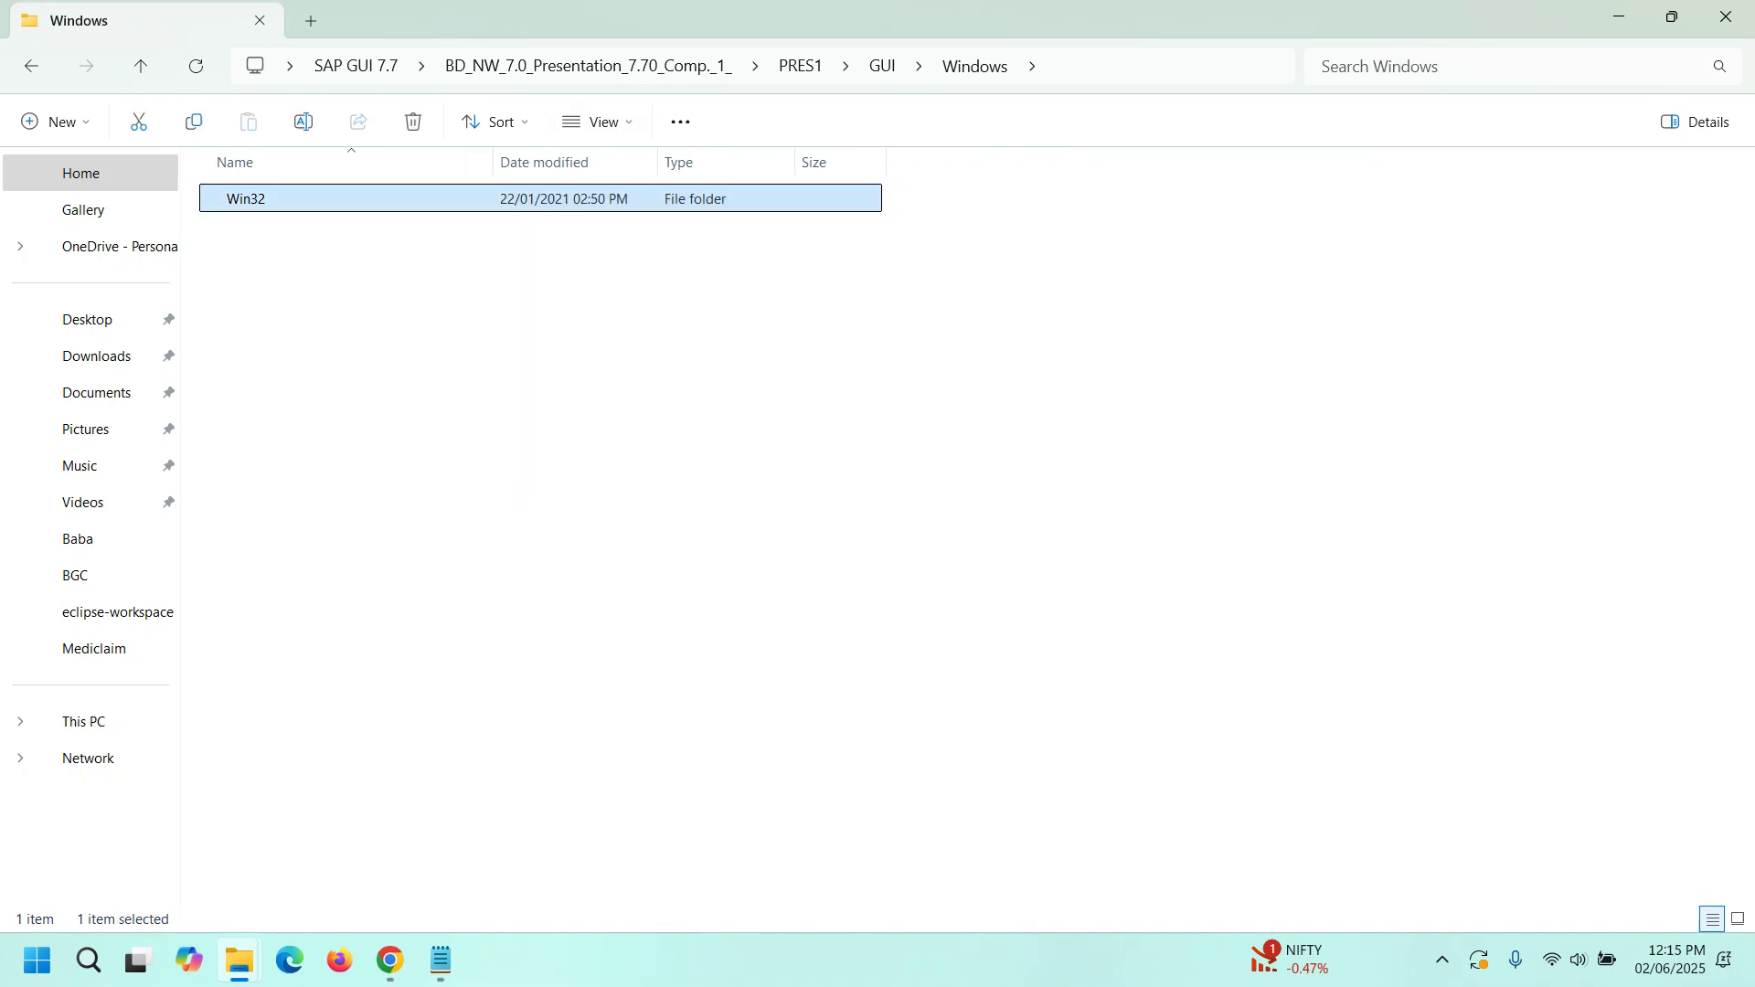
pyautogui.doubleClick(262, 199)
pyautogui.click(603, 122)
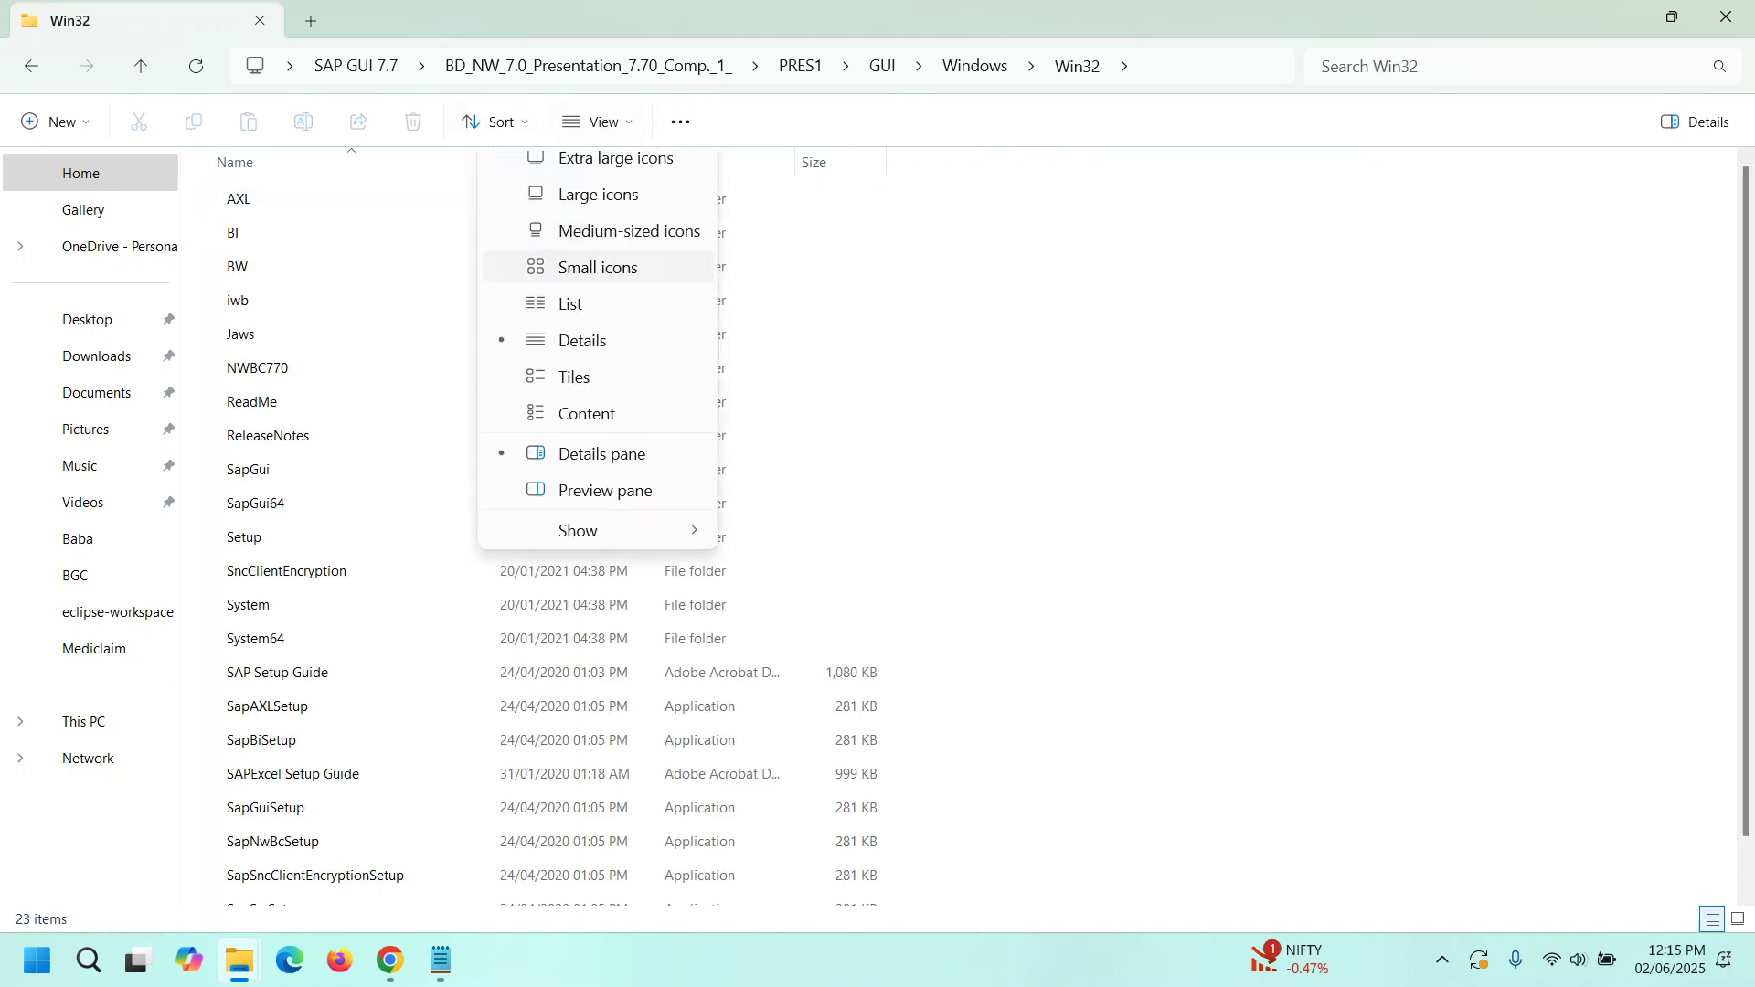
pyautogui.click(603, 123)
pyautogui.hotkey('ctrl', 'shift', '6')
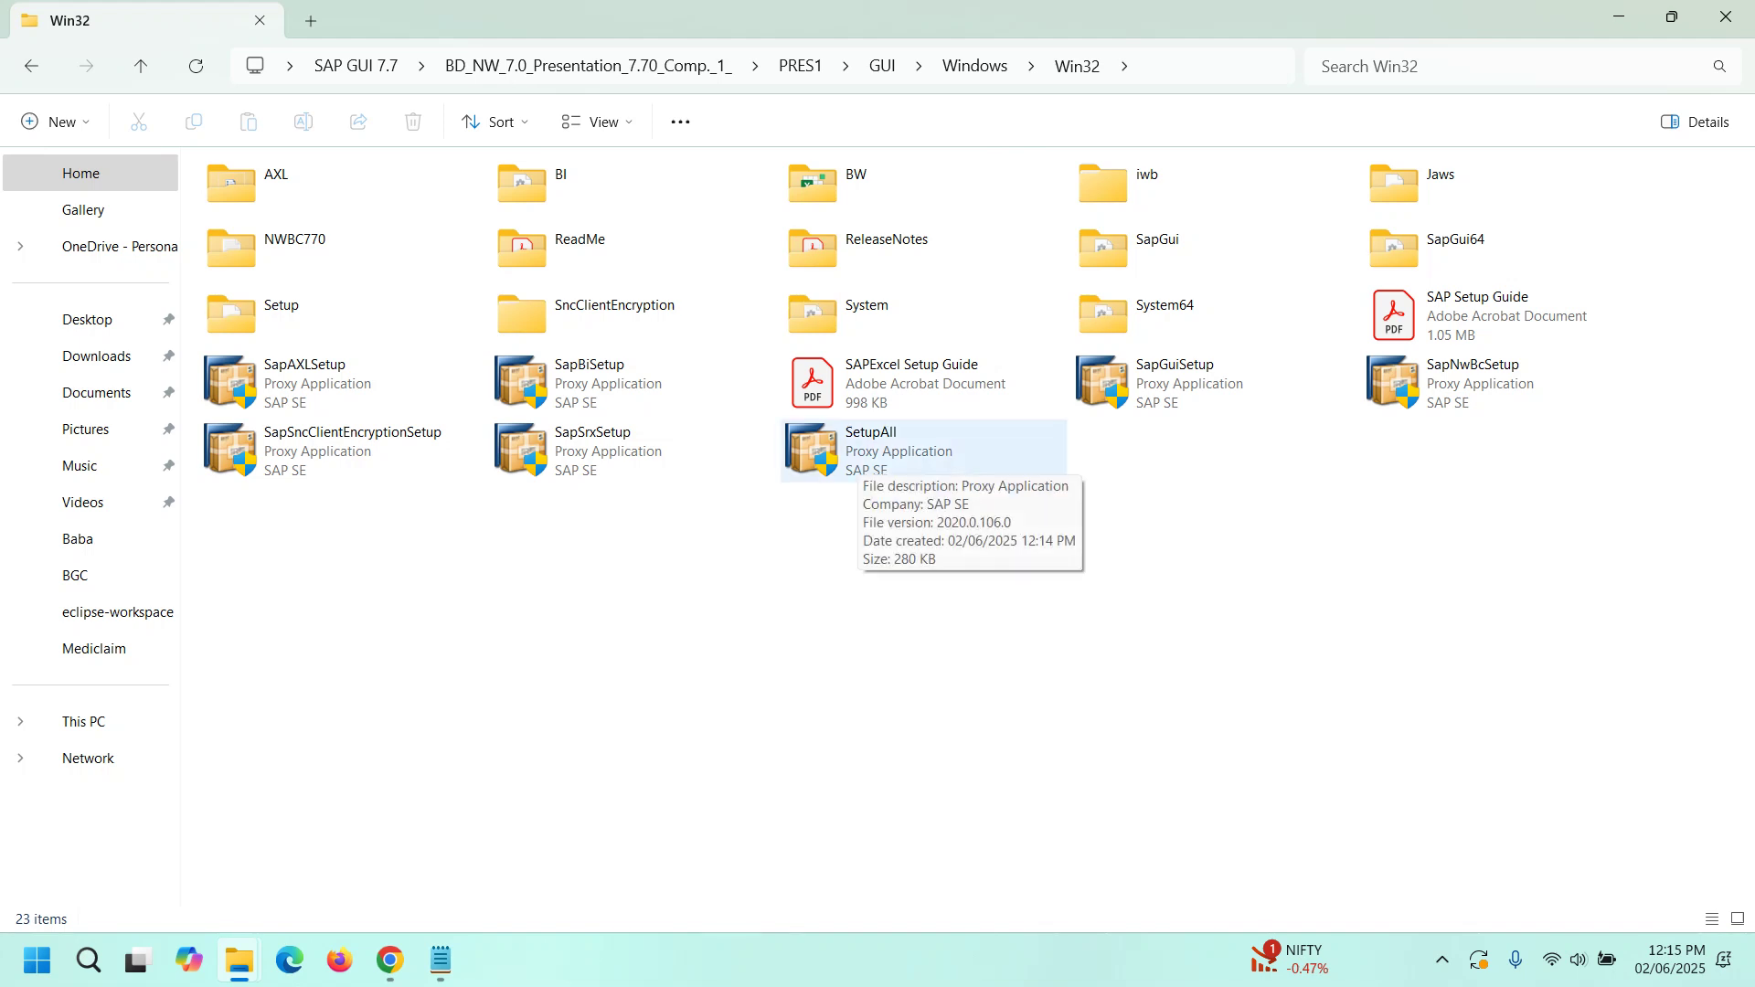
pyautogui.click(850, 453)
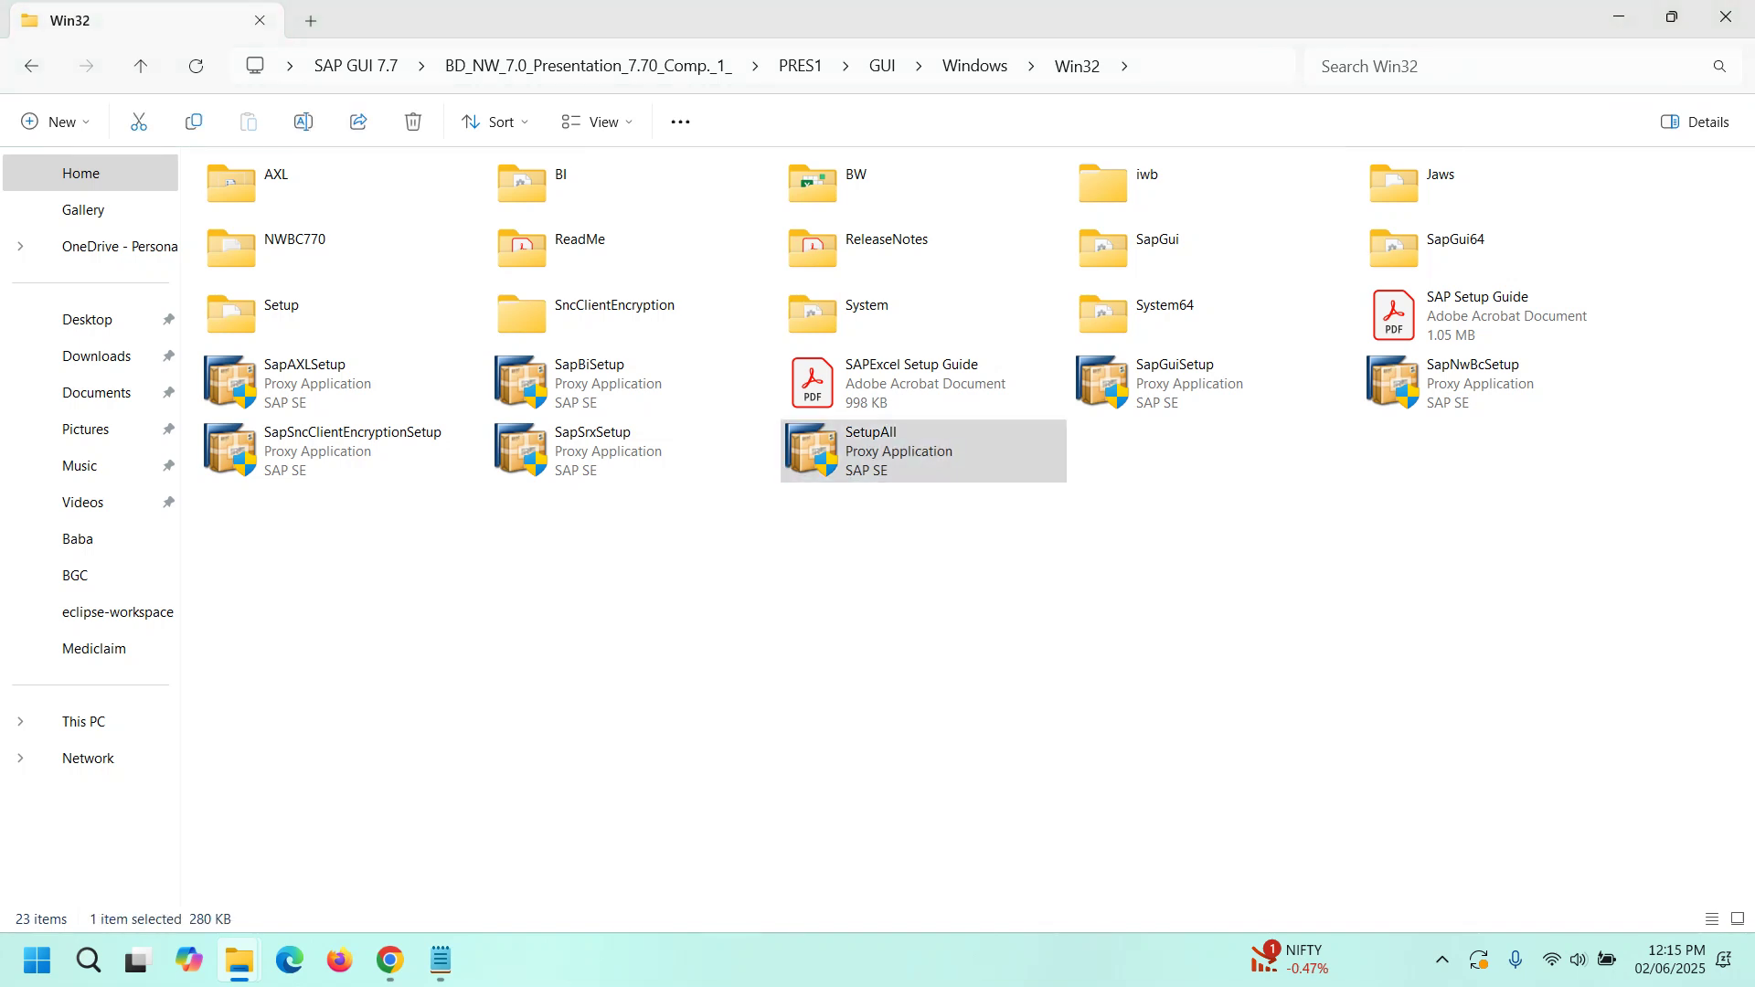
# Launch SetupAll, pass the welcome page and mark all SAP GUI 7.70 components for installation
pyautogui.doubleClick(871, 450)
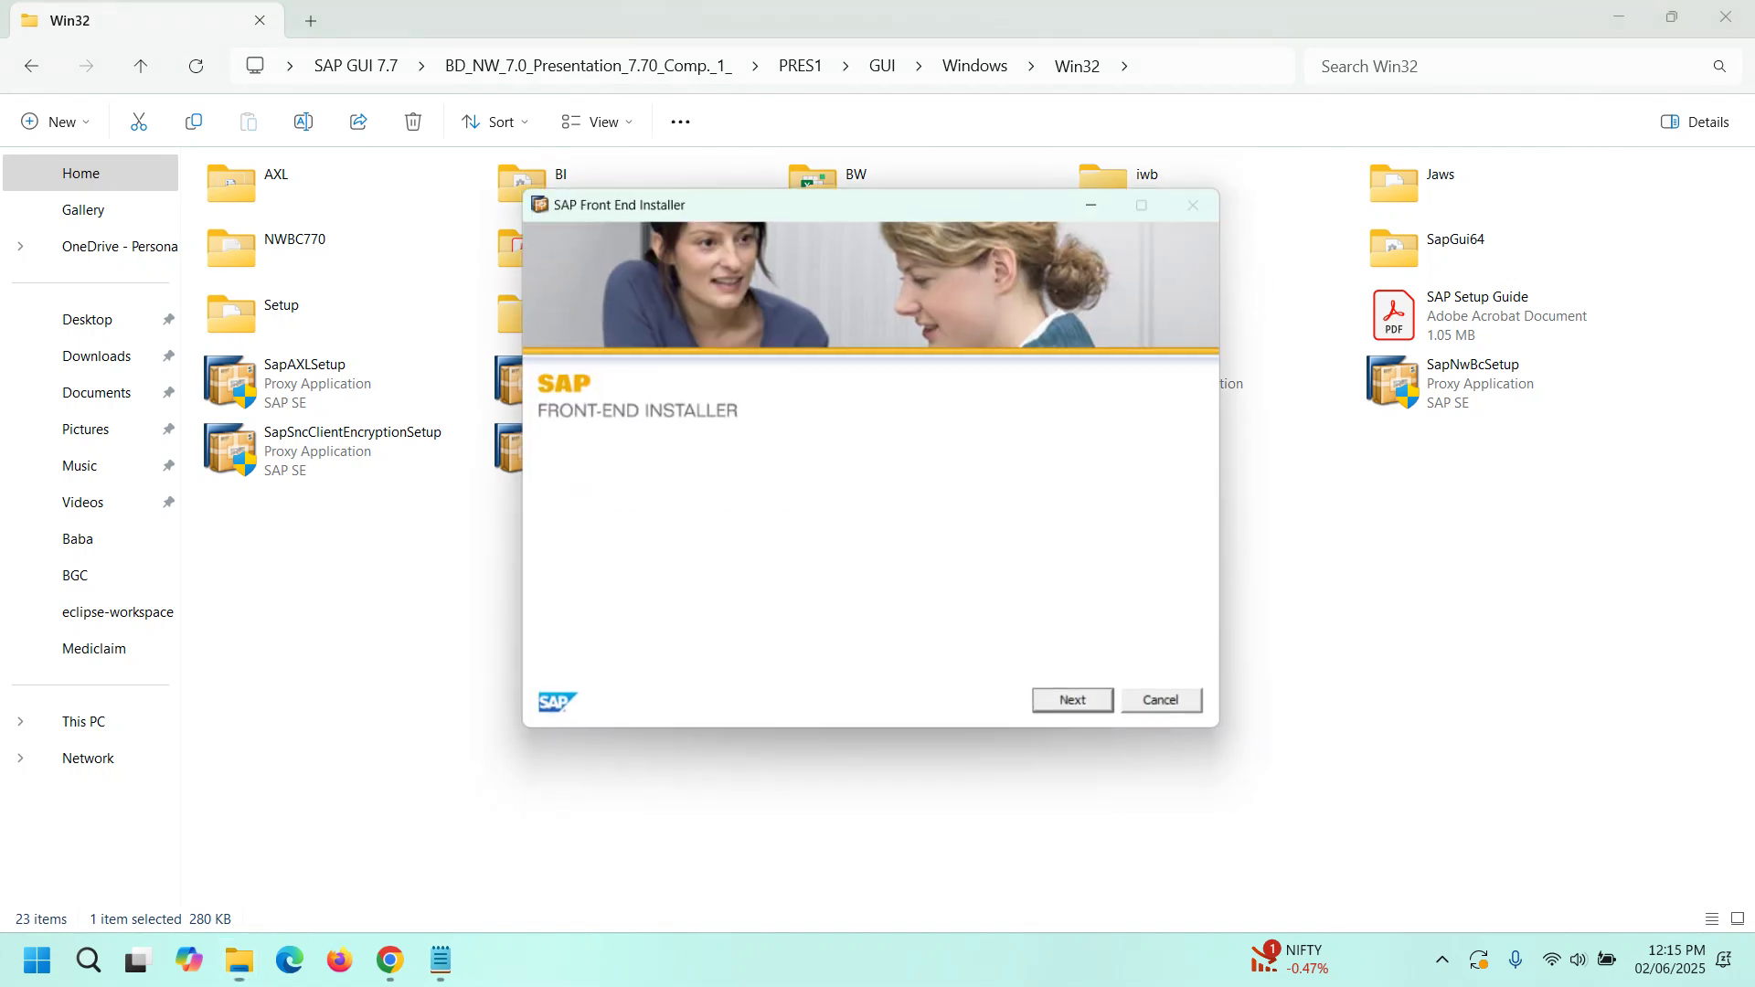
pyautogui.click(1088, 714)
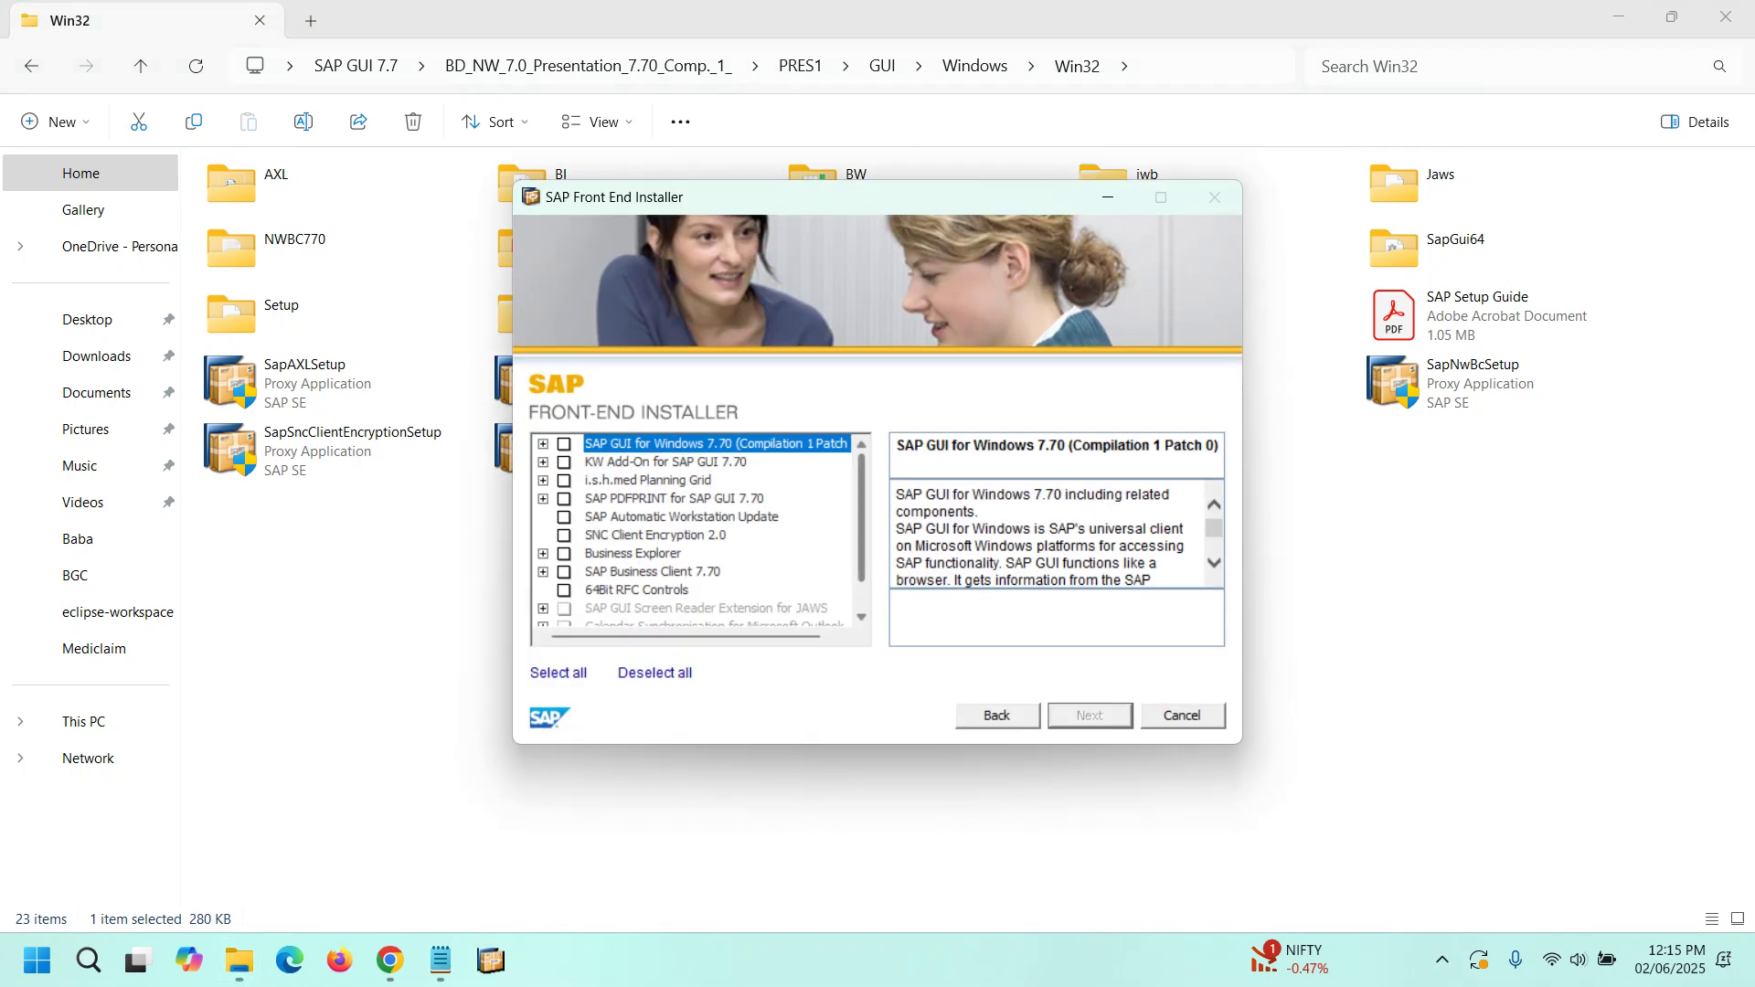
pyautogui.click(557, 672)
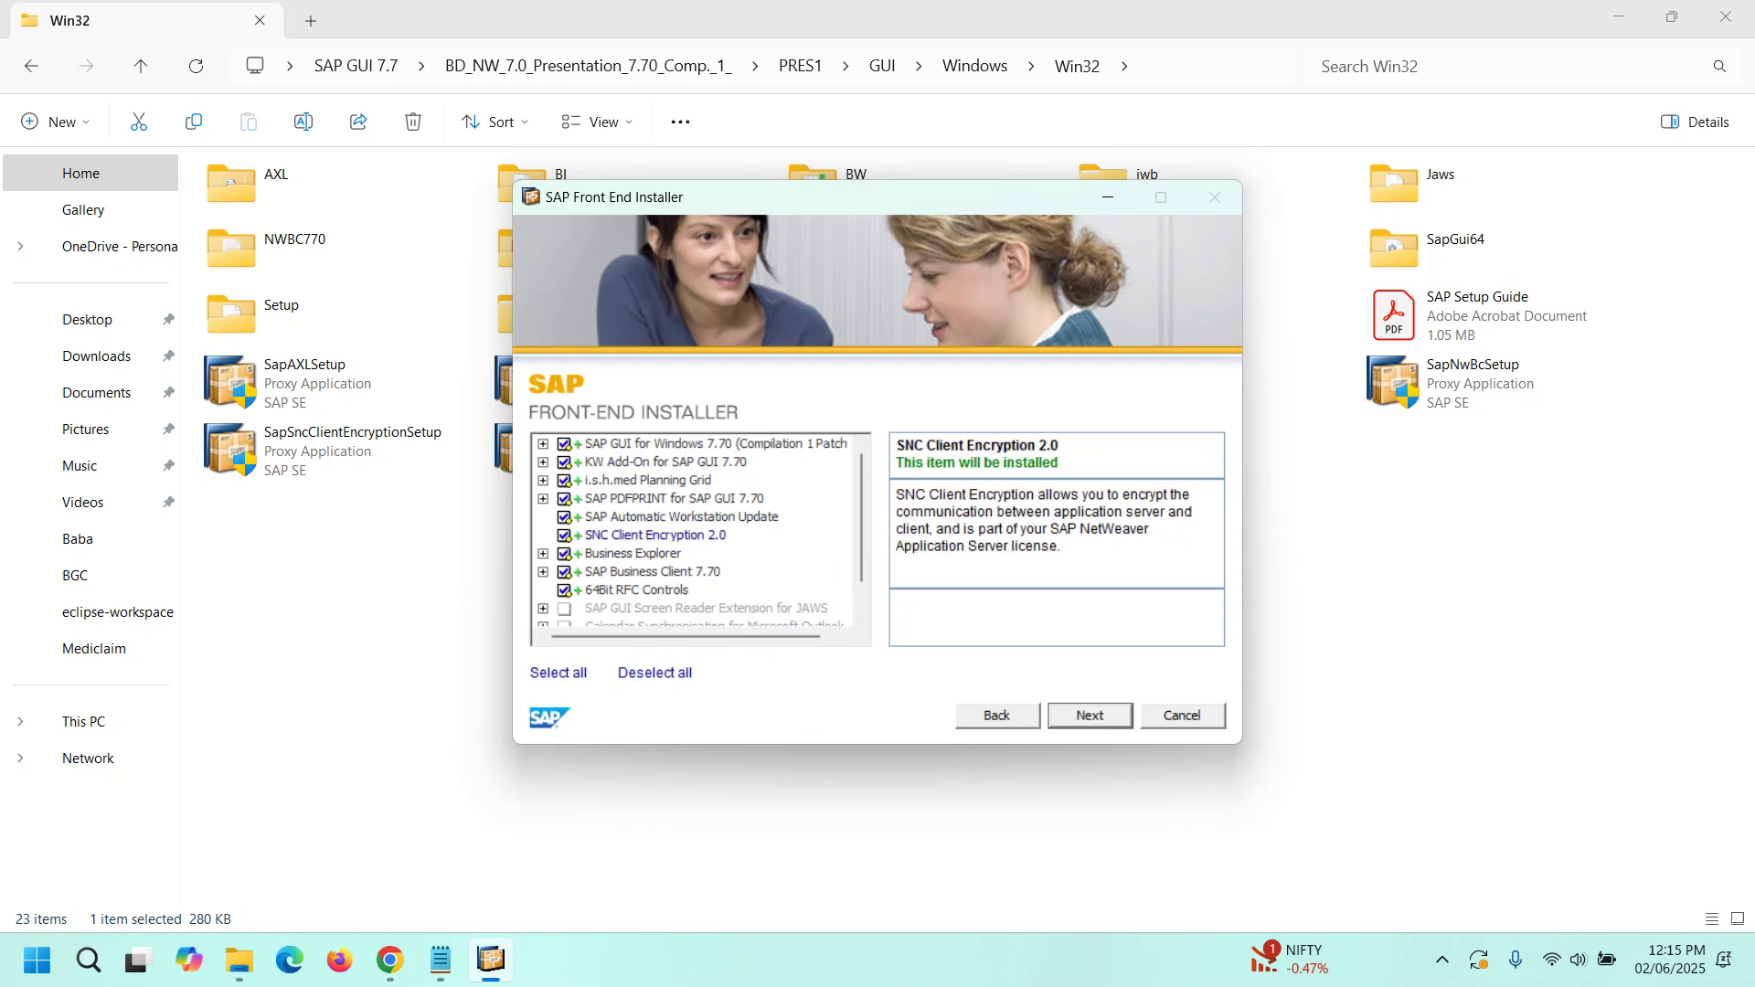
# Review the component descriptions, then proceed to the target directory step
pyautogui.press('Down')
pyautogui.press('Down')
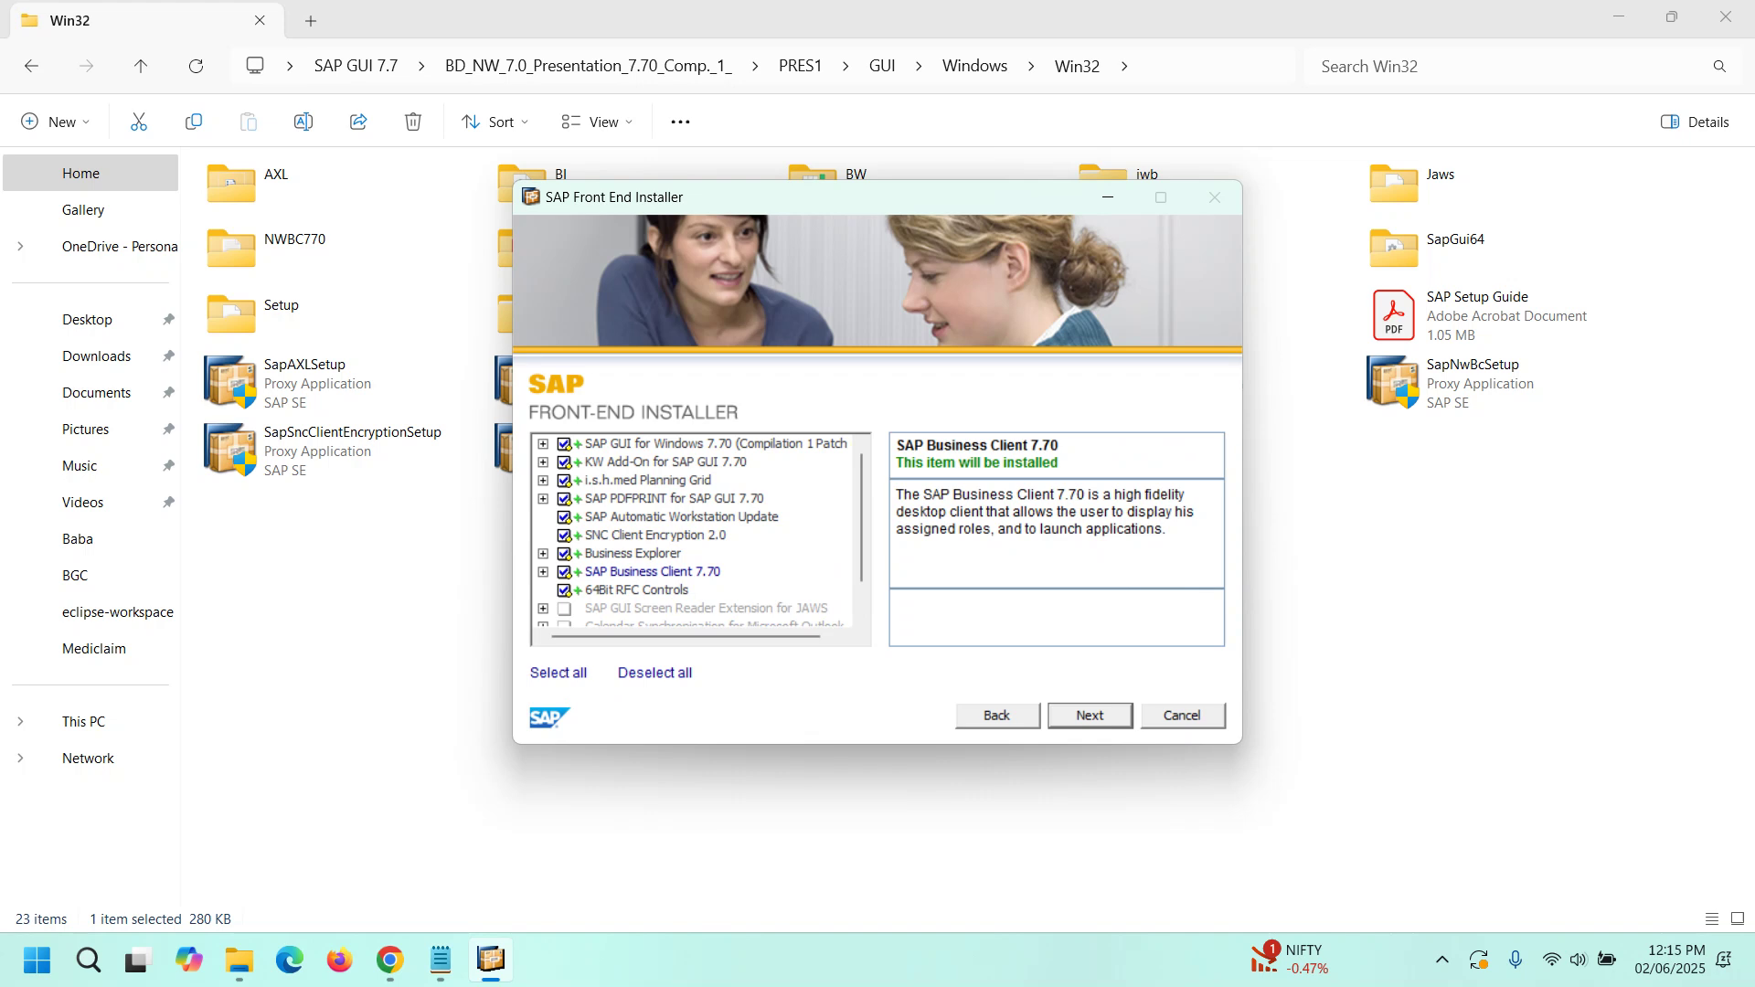
pyautogui.press('Up')
pyautogui.press('Up')
pyautogui.press('Up')
pyautogui.press('Up')
pyautogui.press('Up')
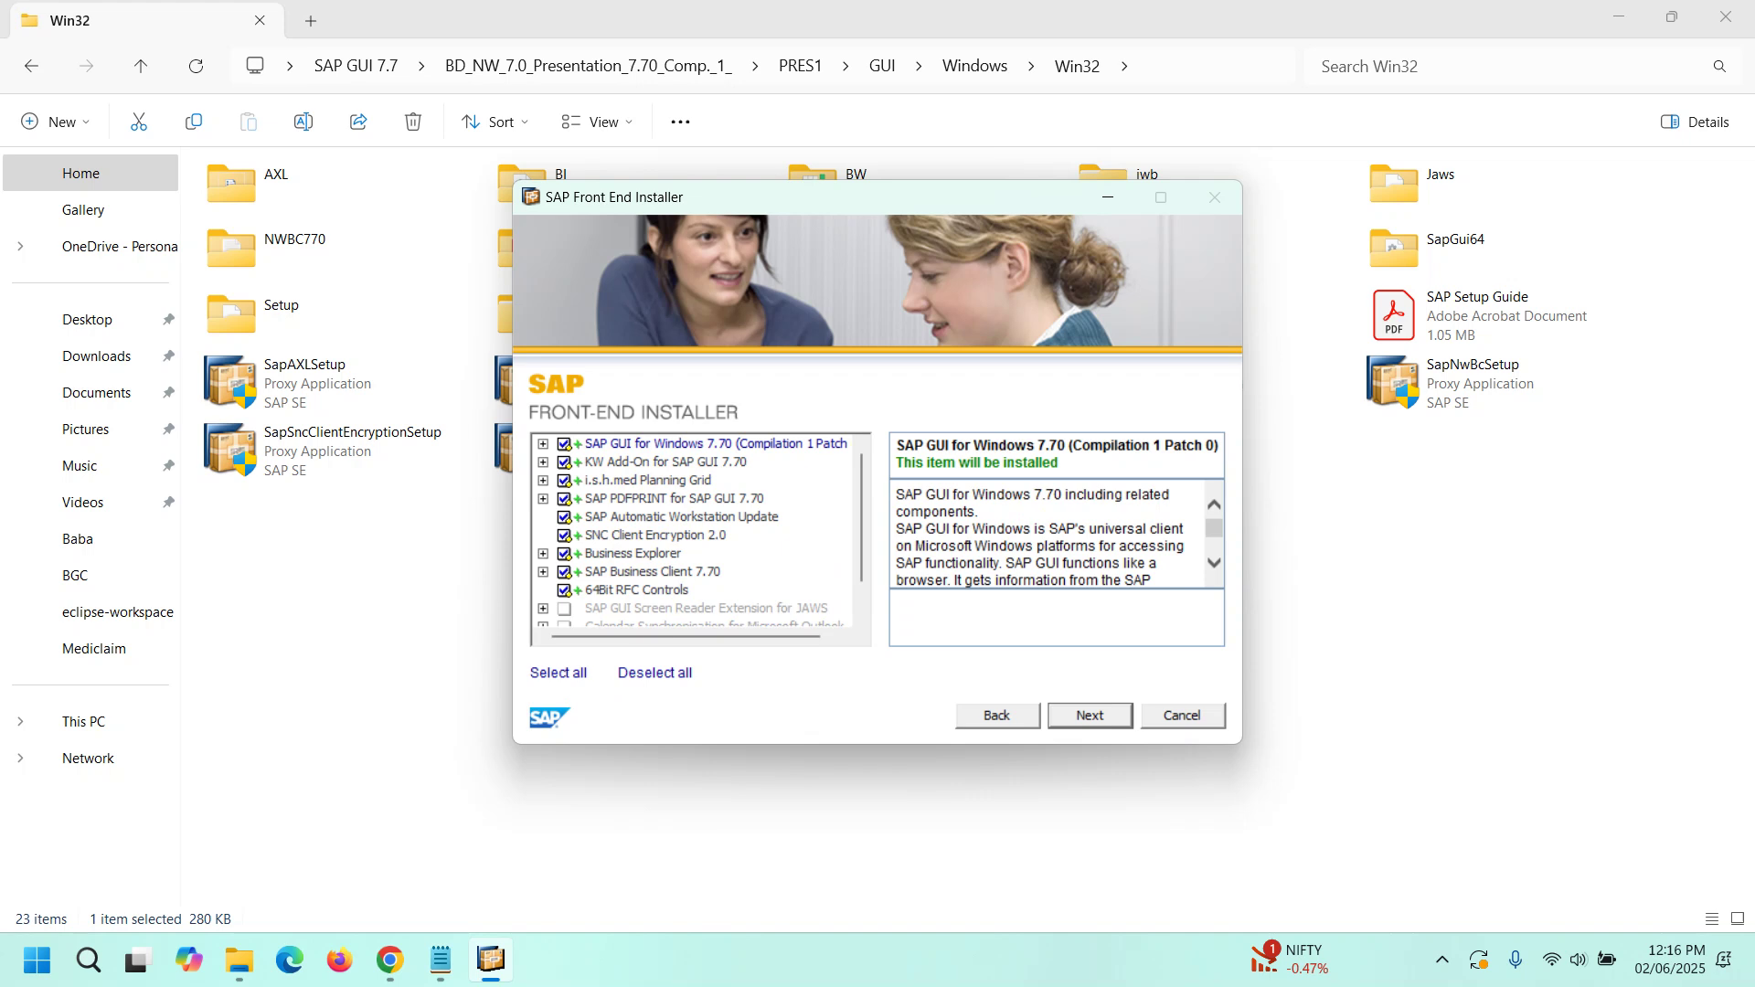
pyautogui.press('Down')
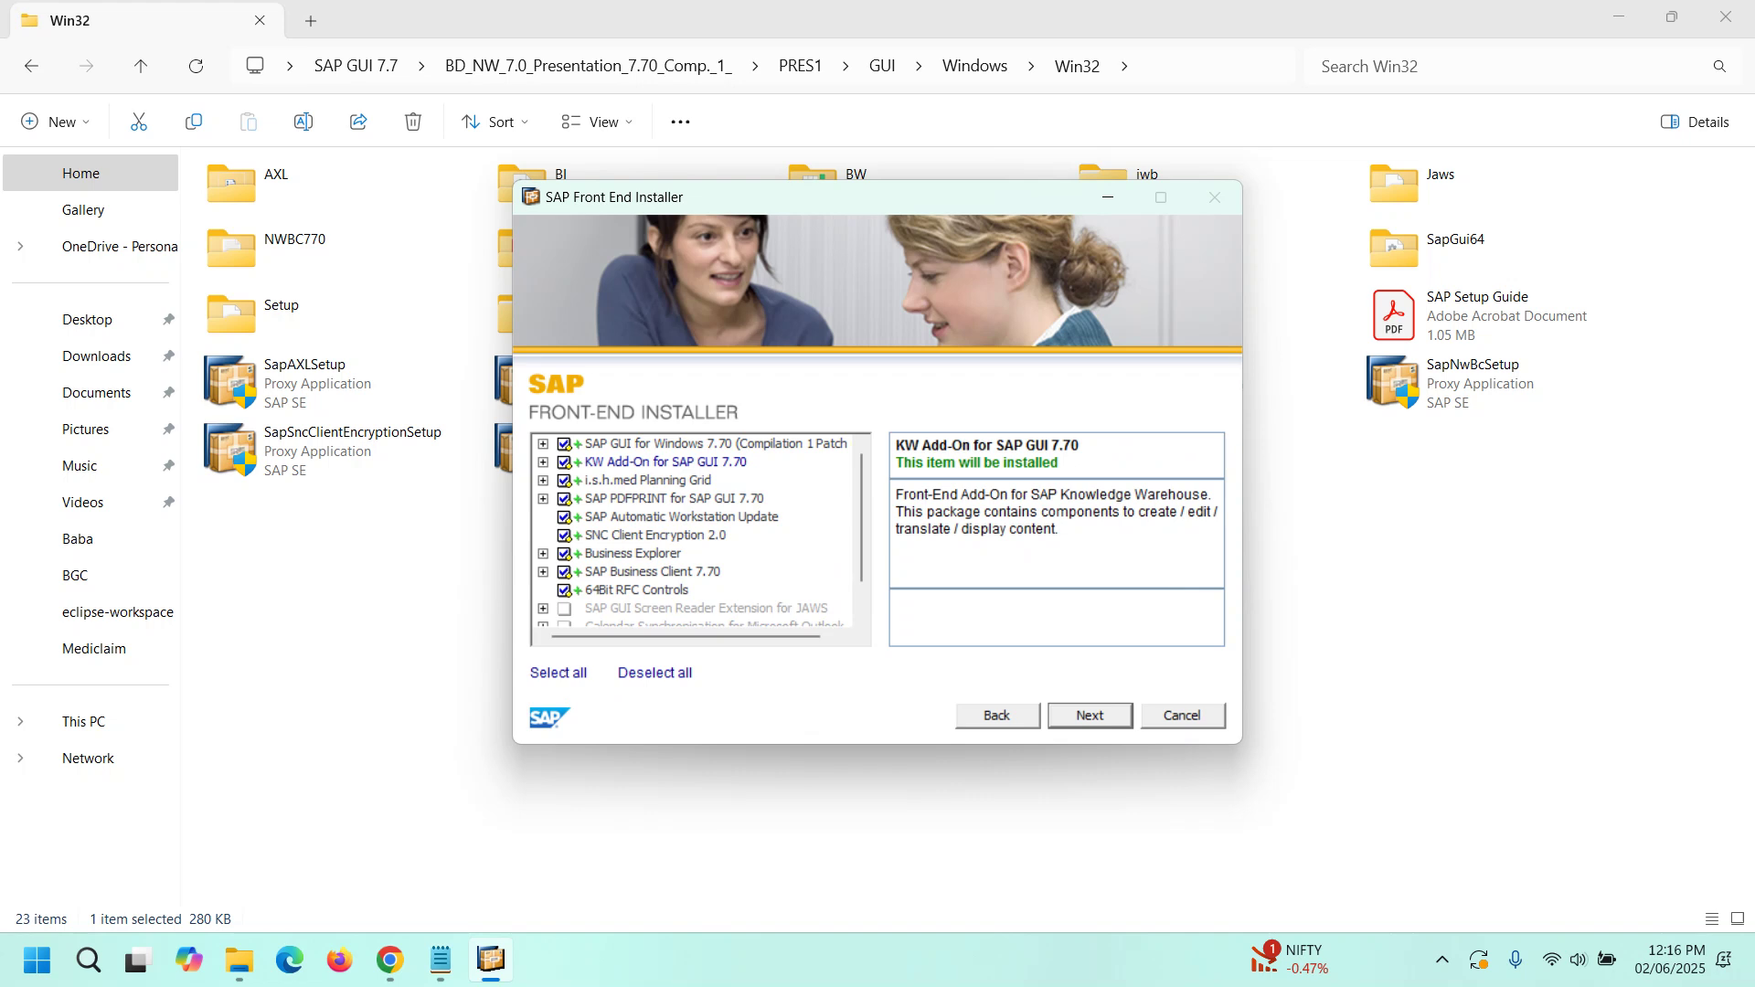
pyautogui.press('Down')
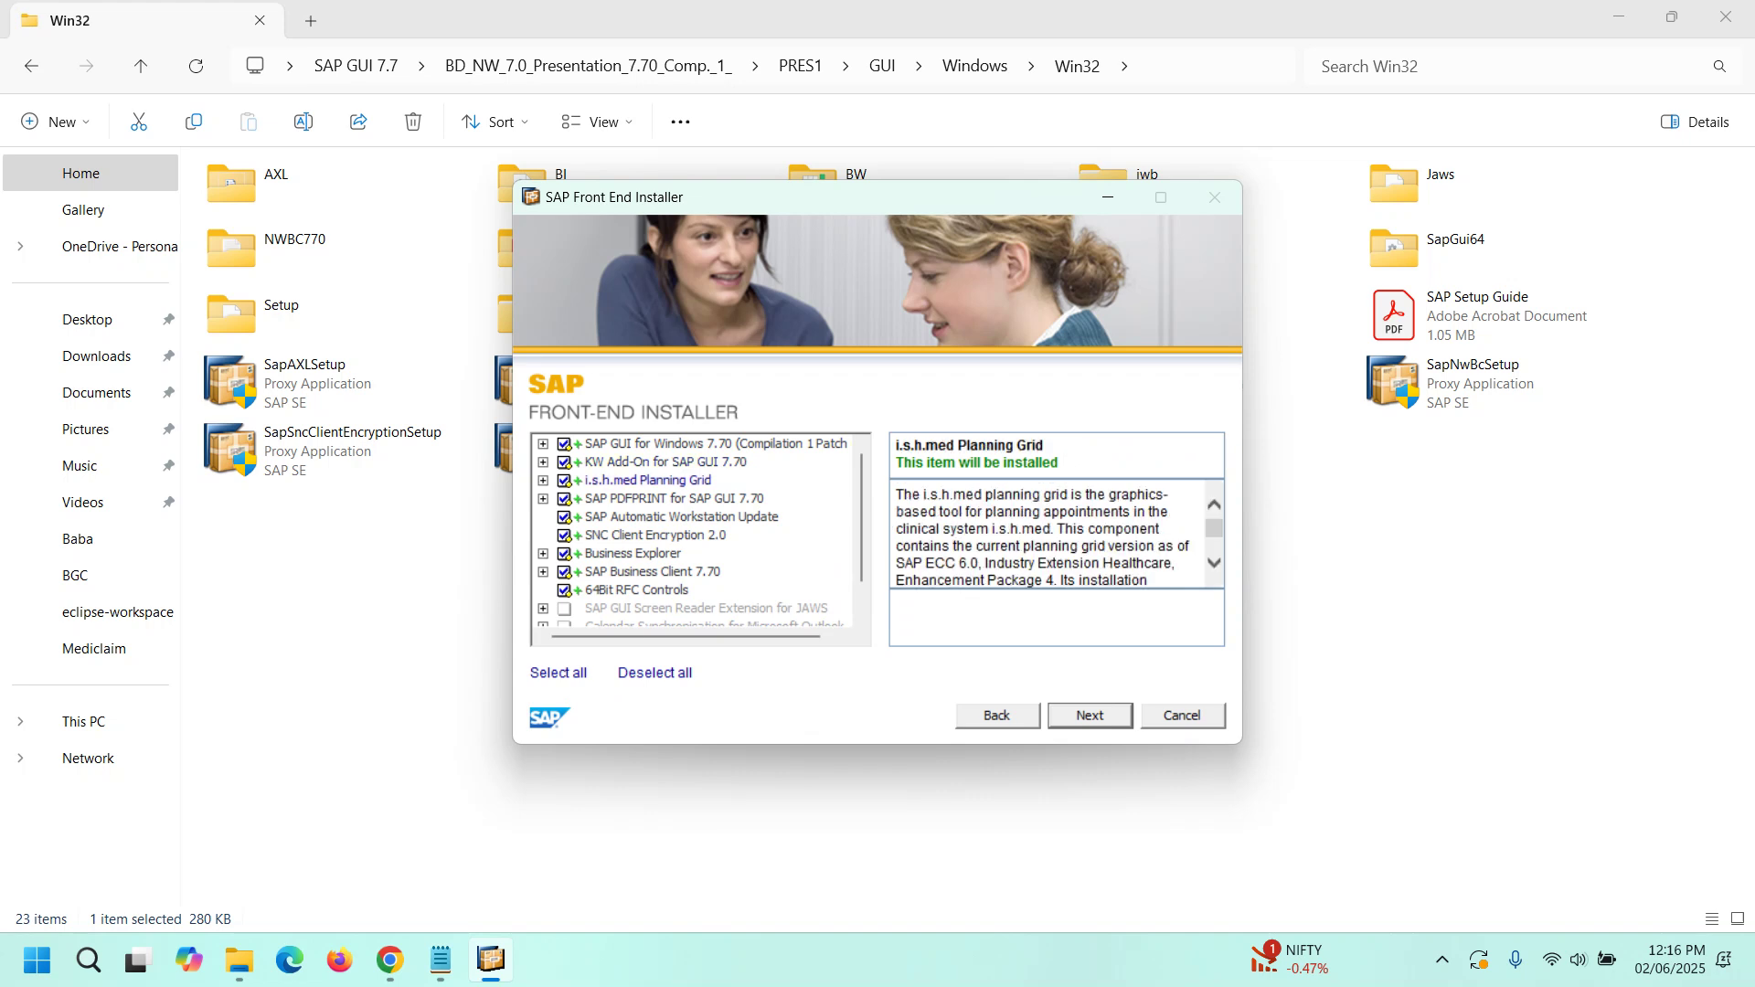
pyautogui.press('End')
pyautogui.press('Home')
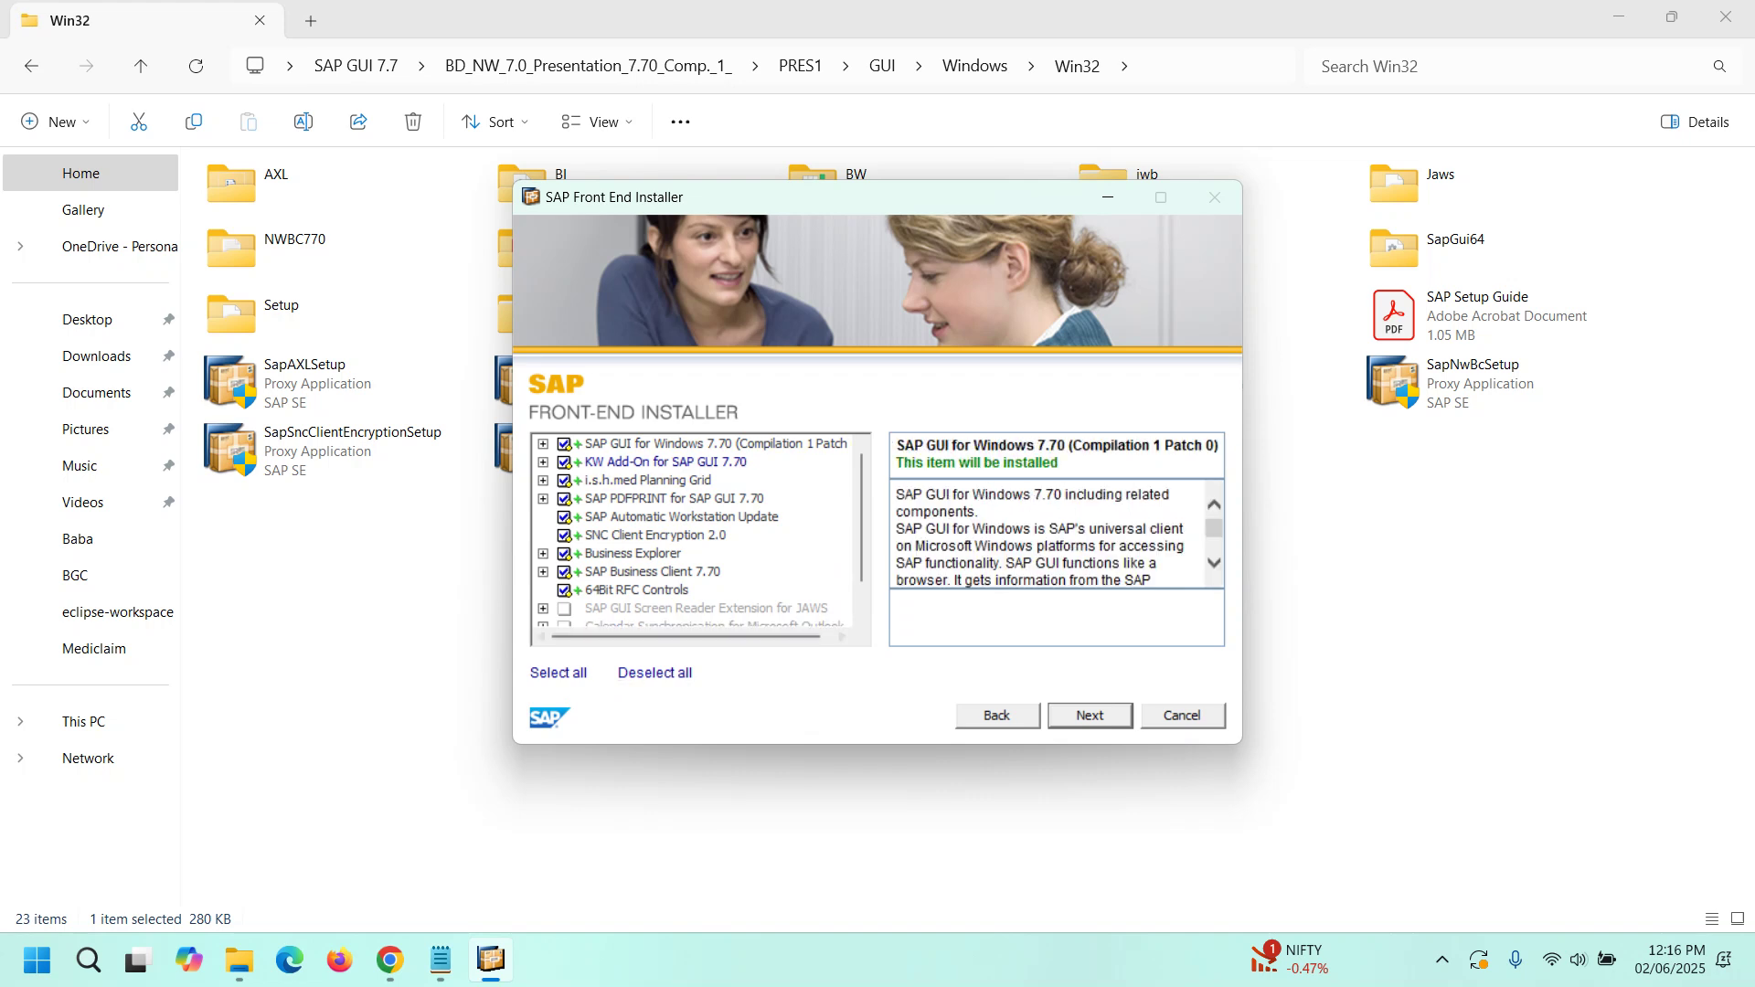
pyautogui.press('pagedown')
pyautogui.press('Up')
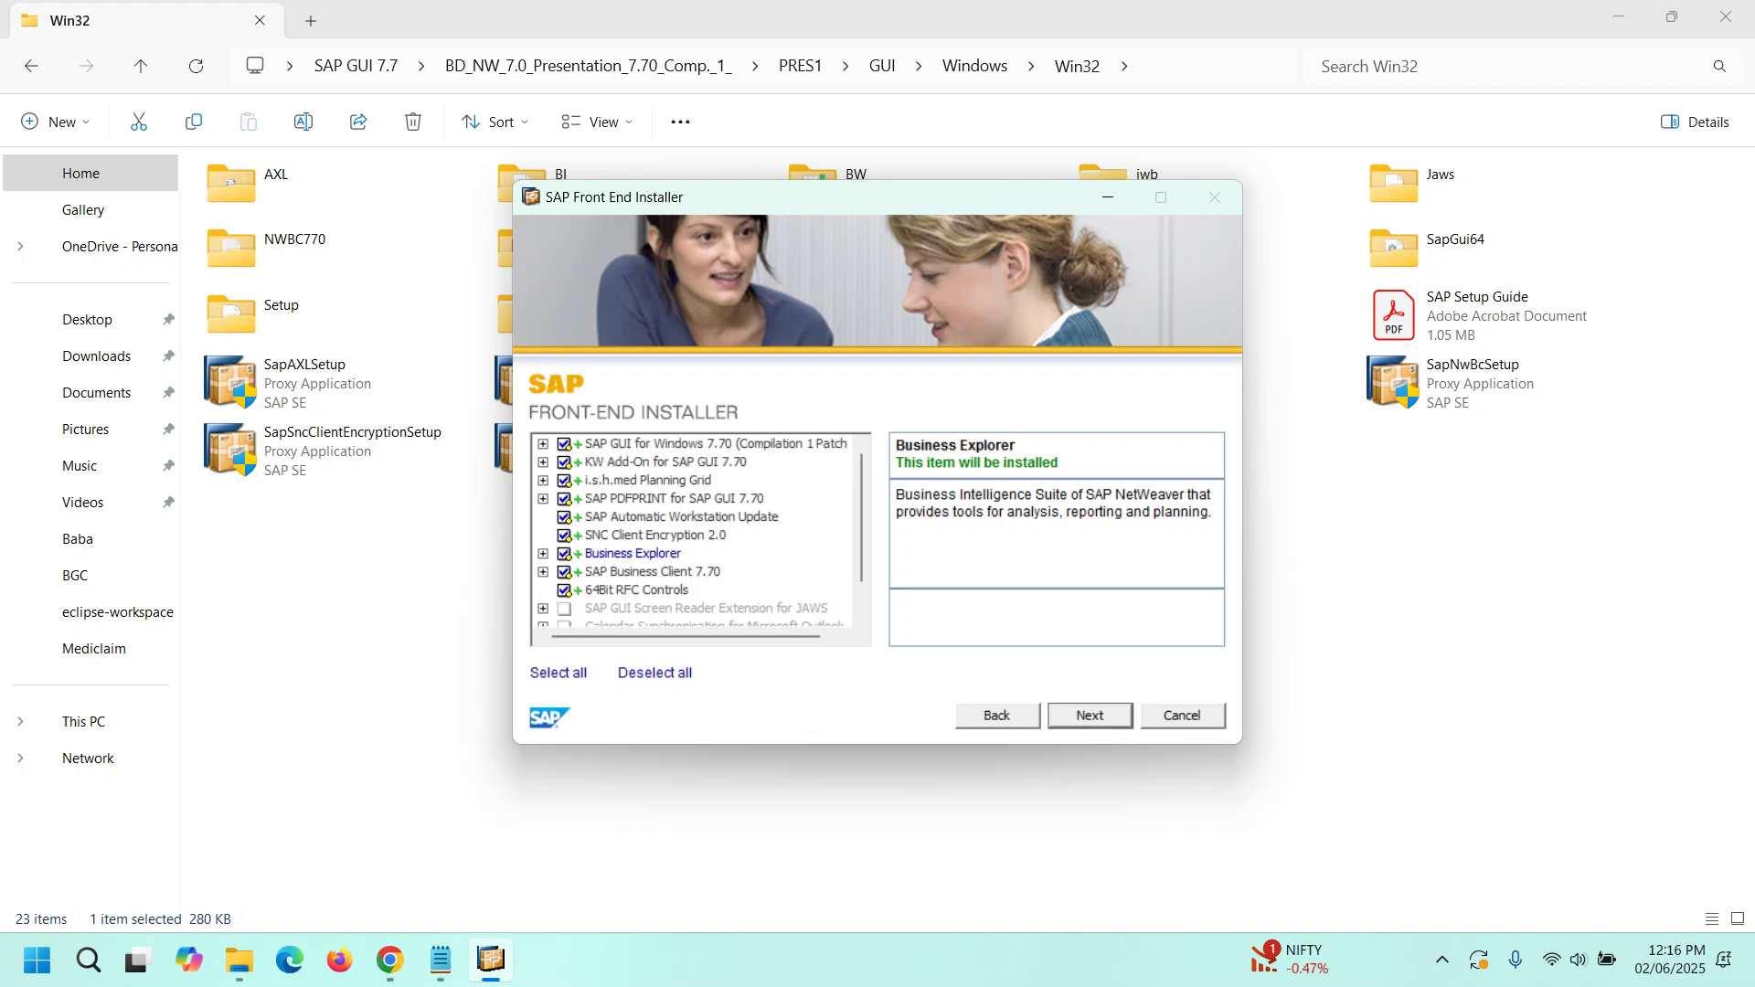
pyautogui.press('pageup')
pyautogui.press('End')
pyautogui.press('Return')
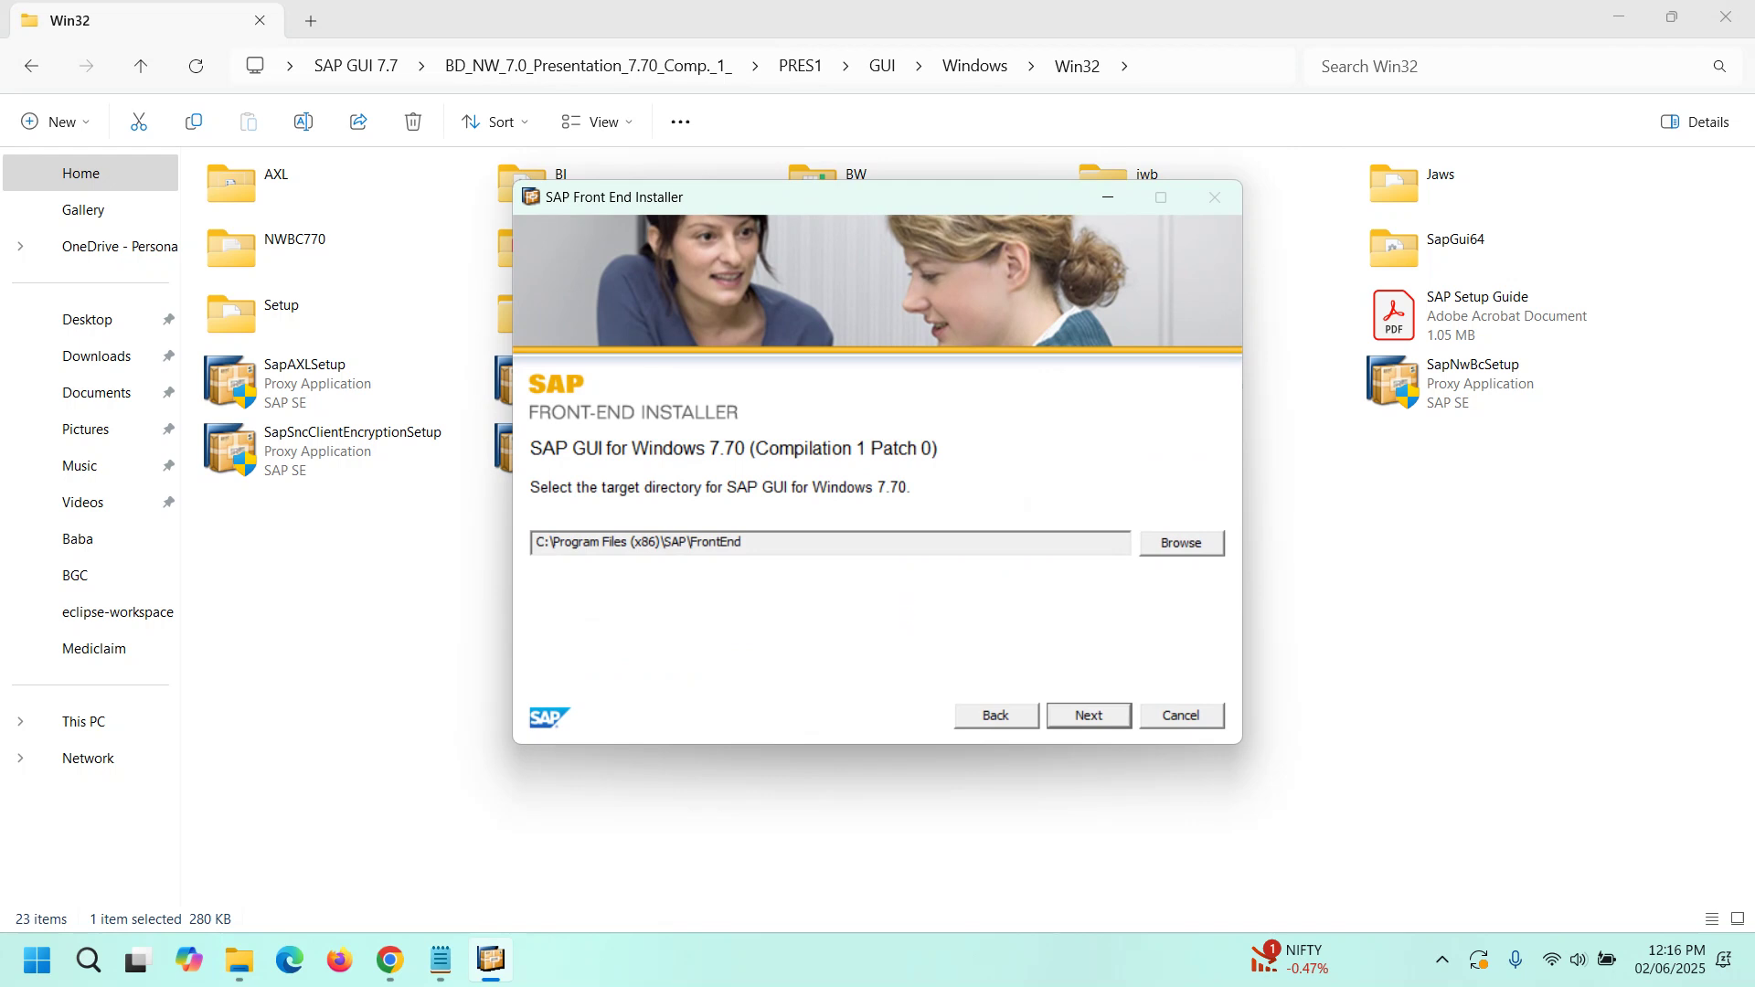
# Accept the default SAP GUI, Business Explorer and Business Client folders and let setup run
pyautogui.press('Return')
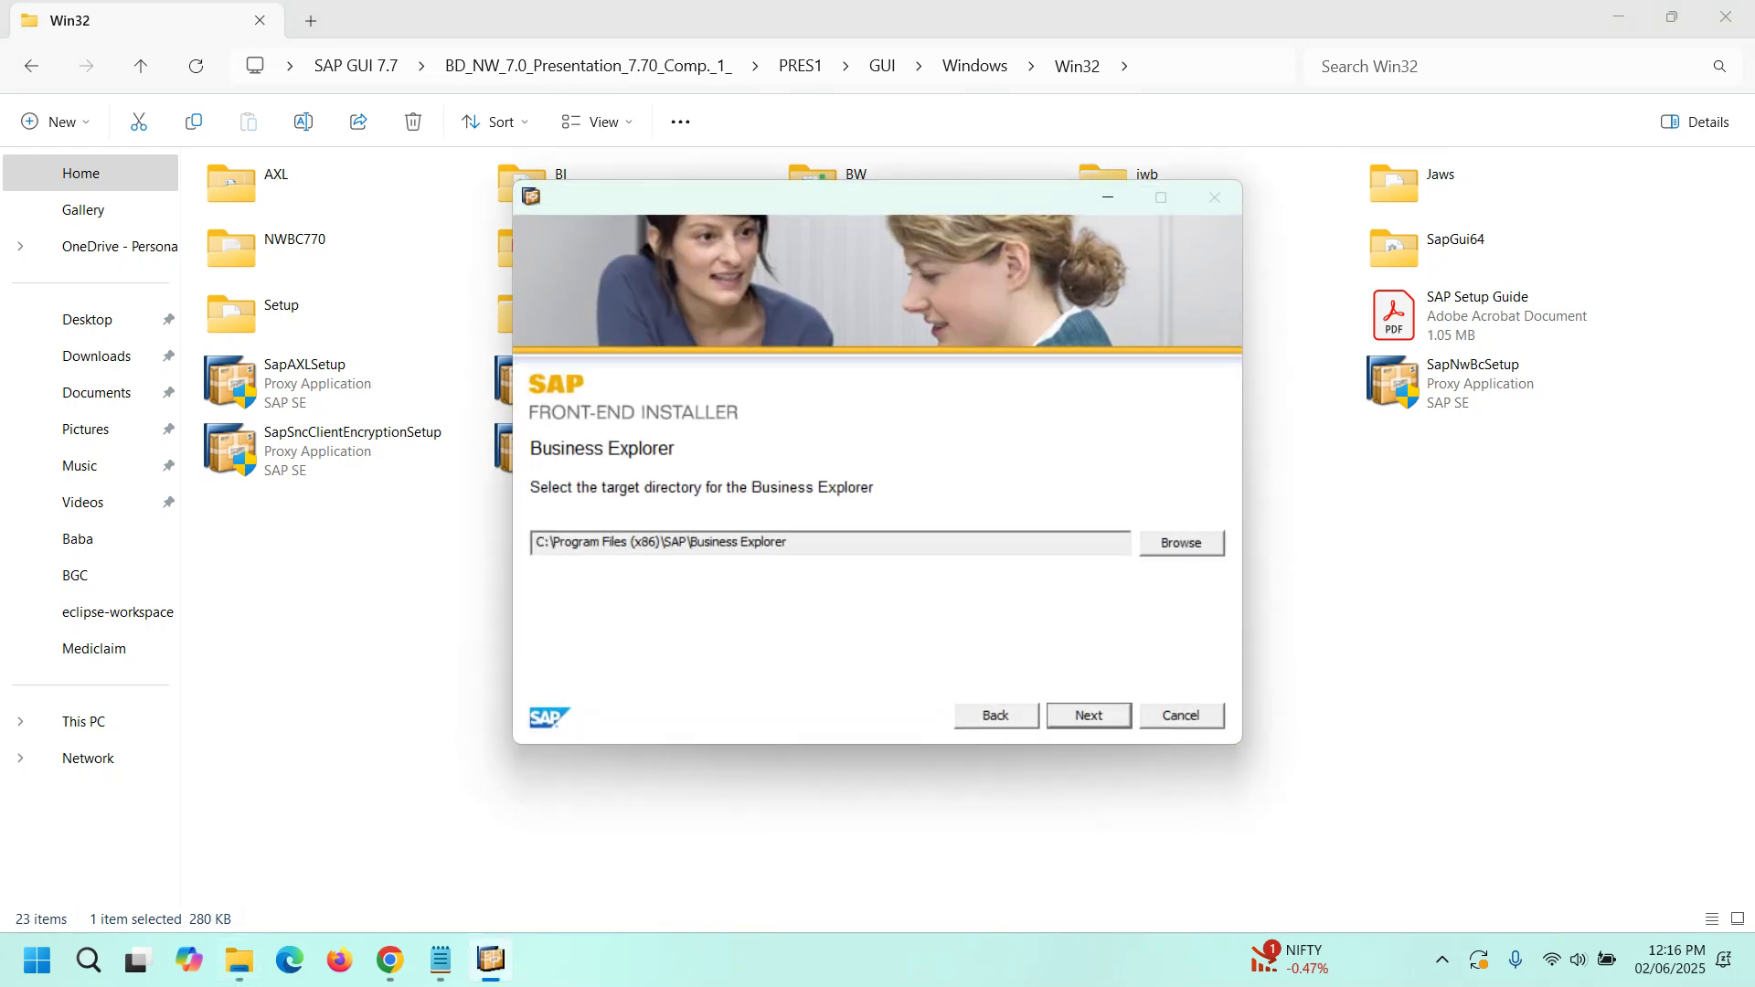
pyautogui.press('Return')
pyautogui.press('Return')
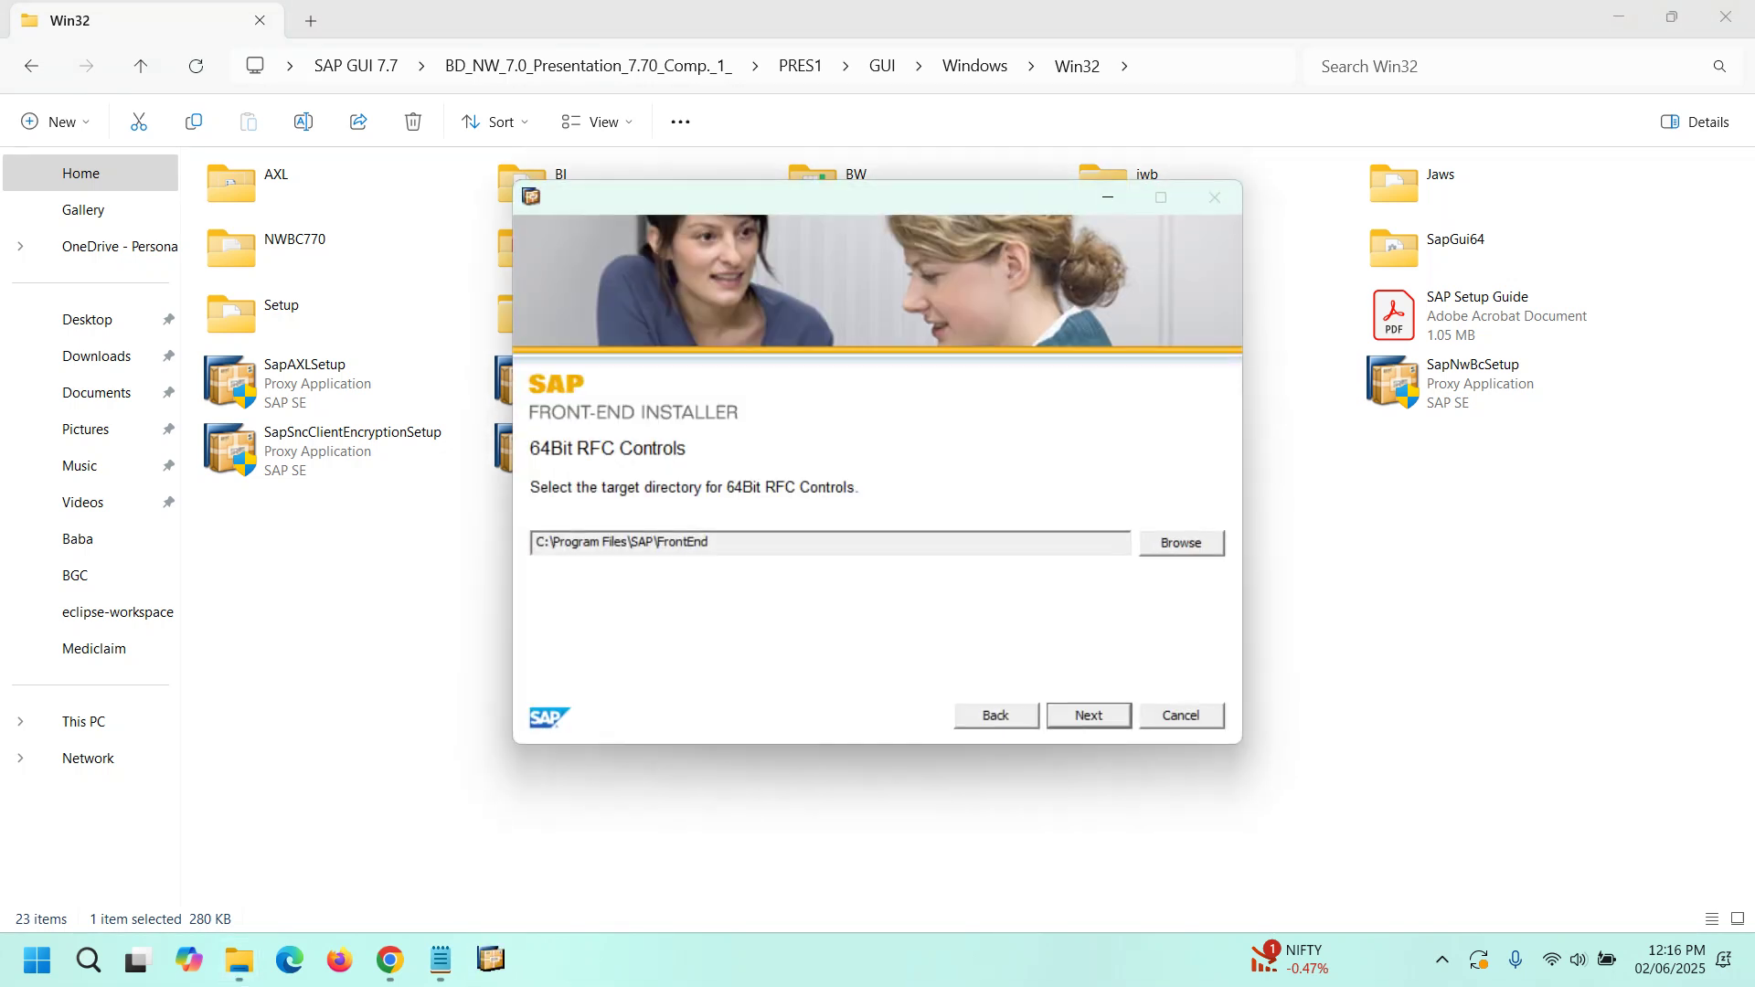
pyautogui.press('Return')
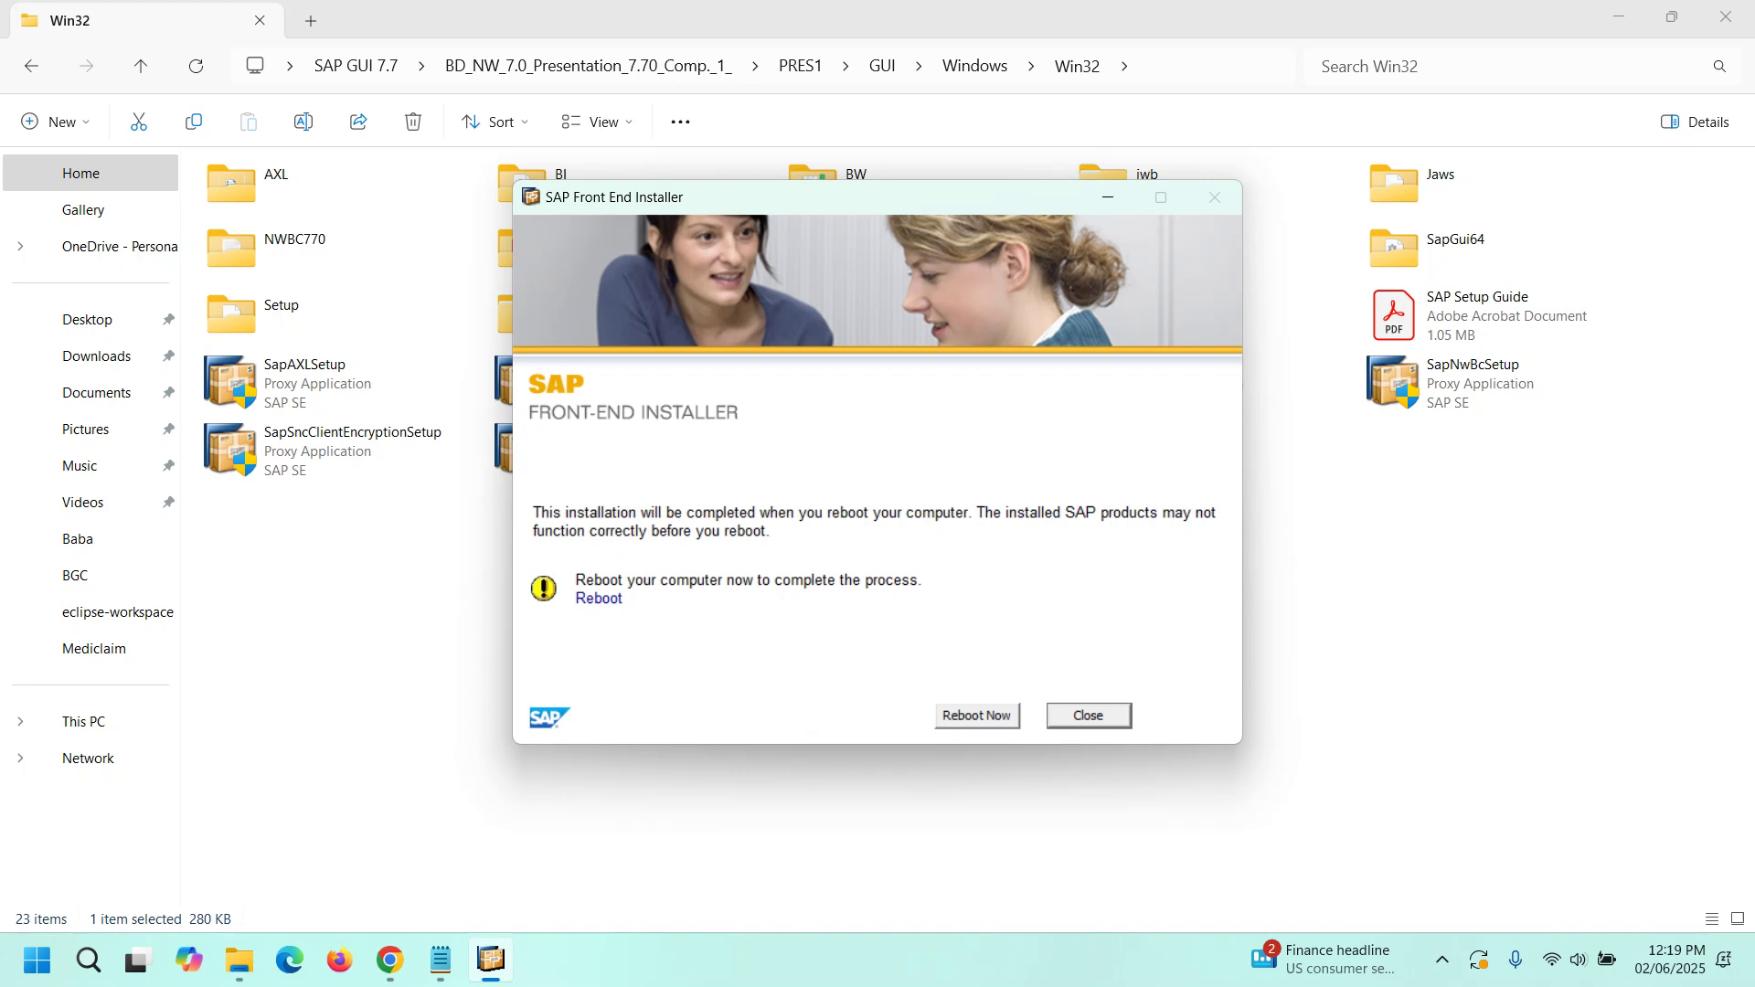
# Close the finished installer's reboot prompt without rebooting
pyautogui.press('Return')
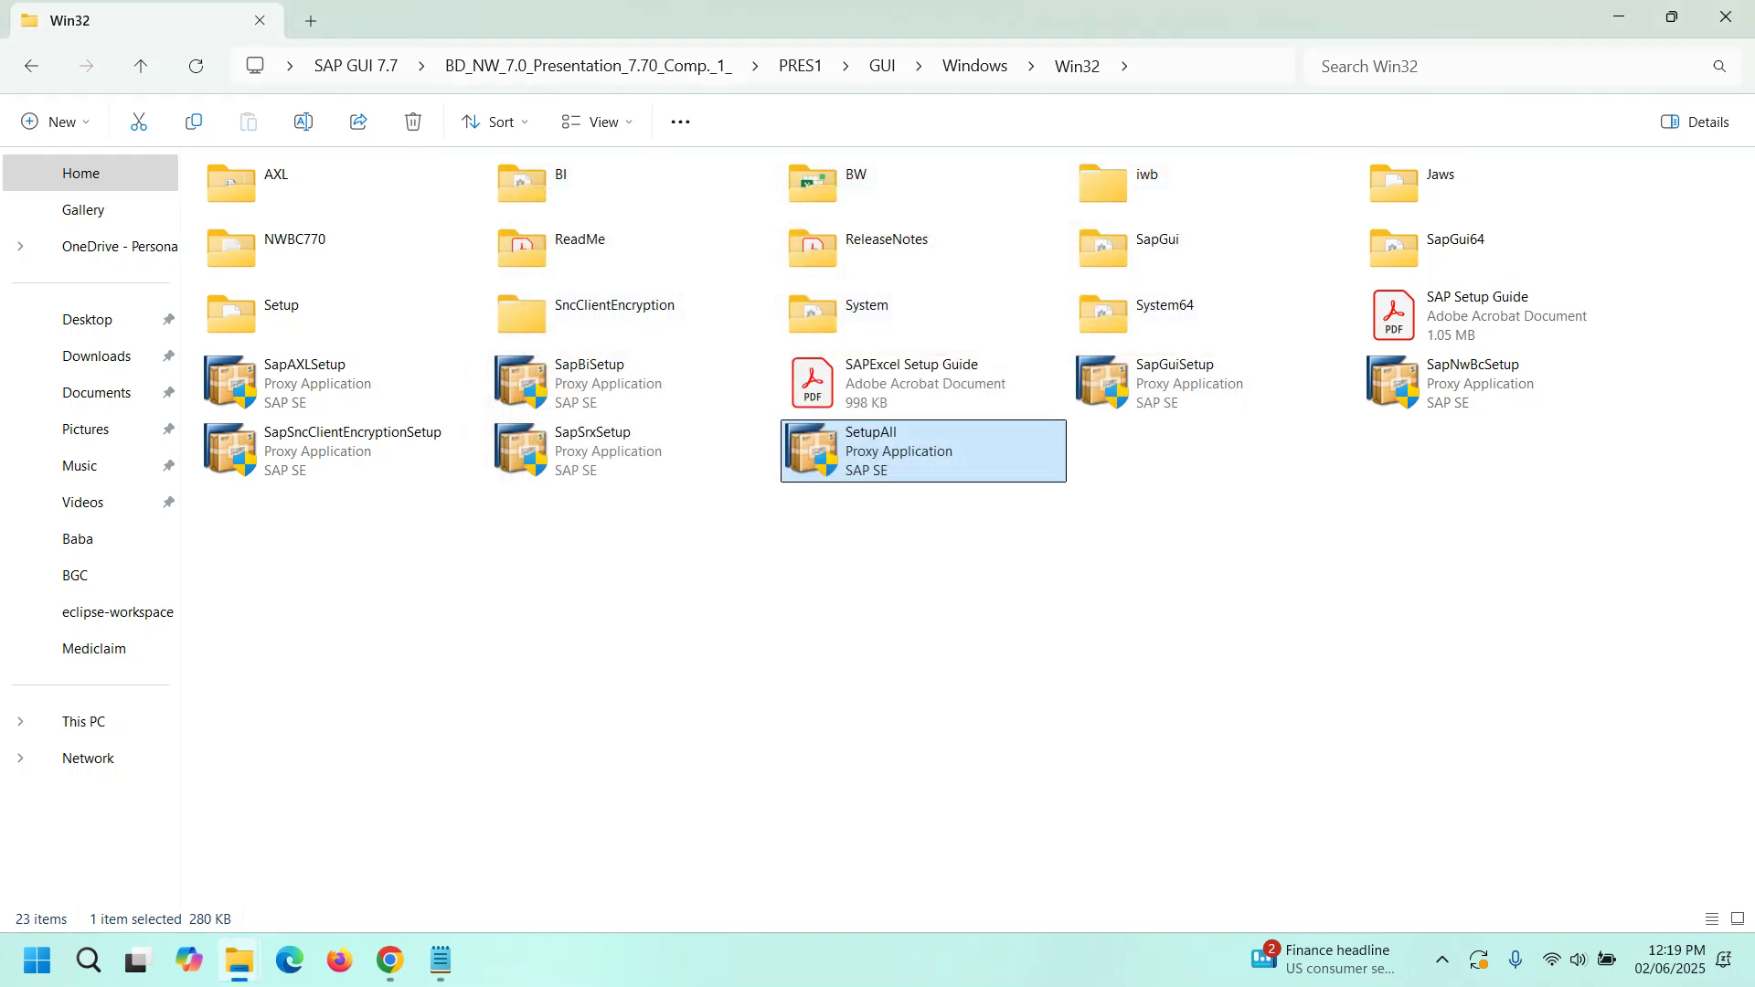
# Minimize File Explorer and launch SAP Logon 770 from its desktop shortcut
pyautogui.click(1620, 17)
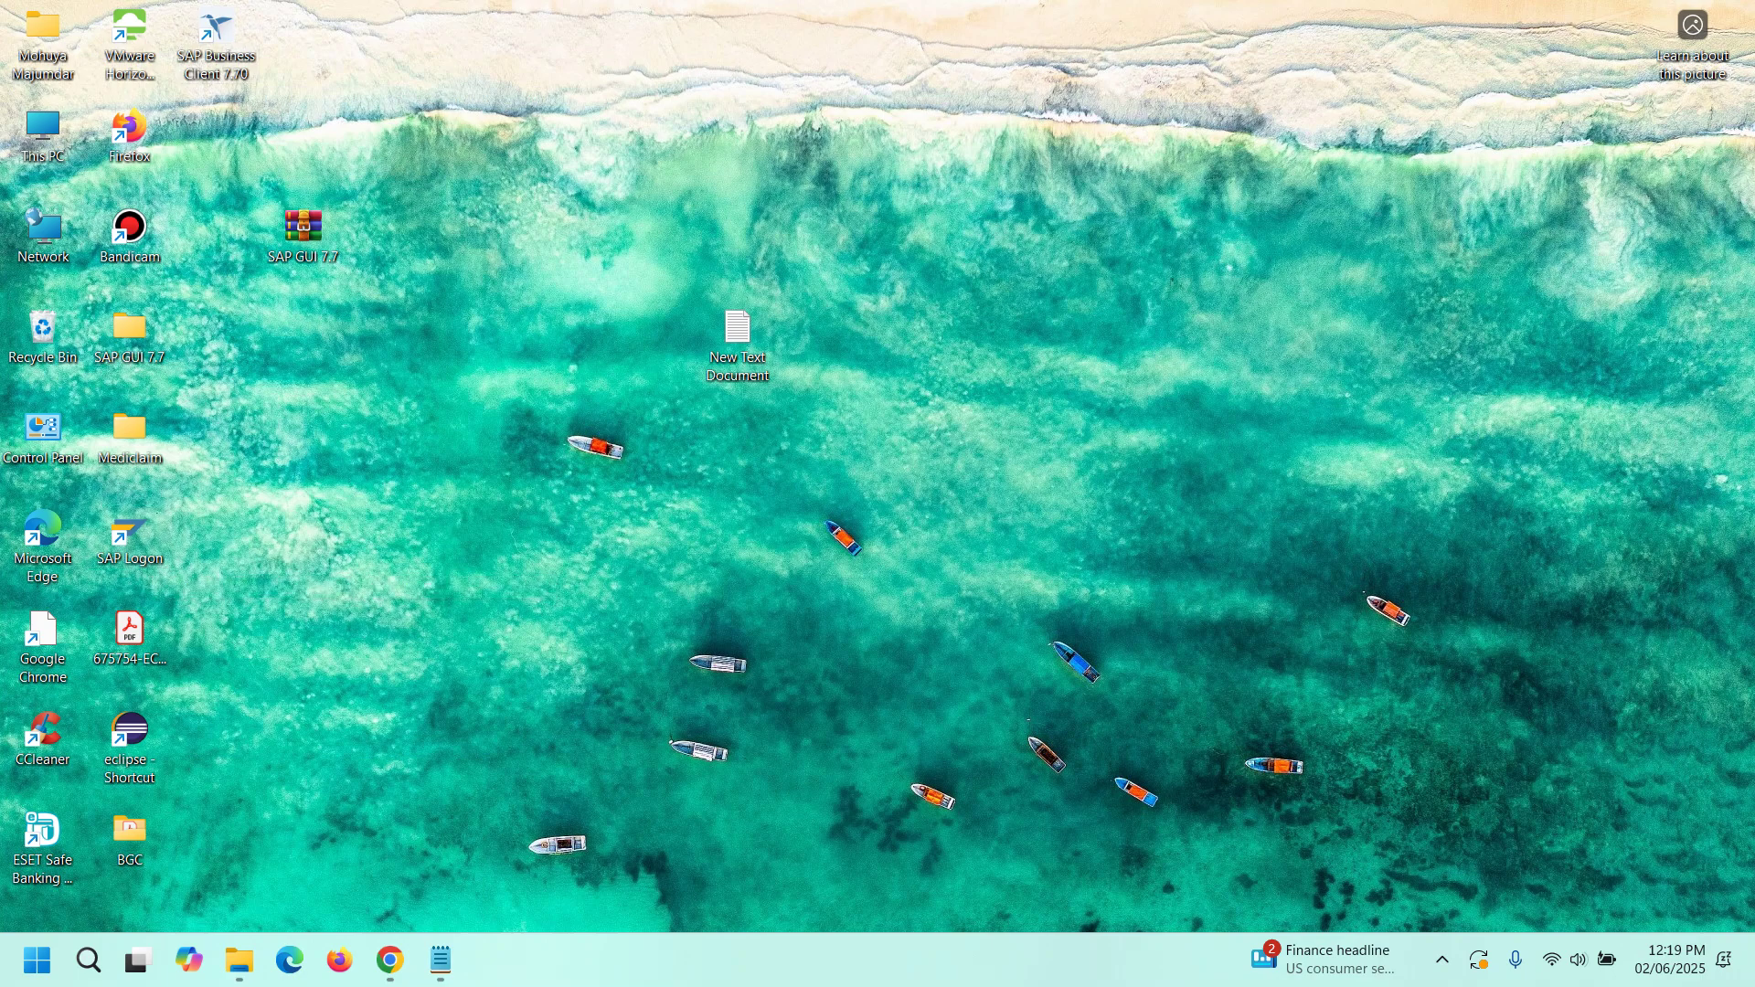
pyautogui.doubleClick(131, 542)
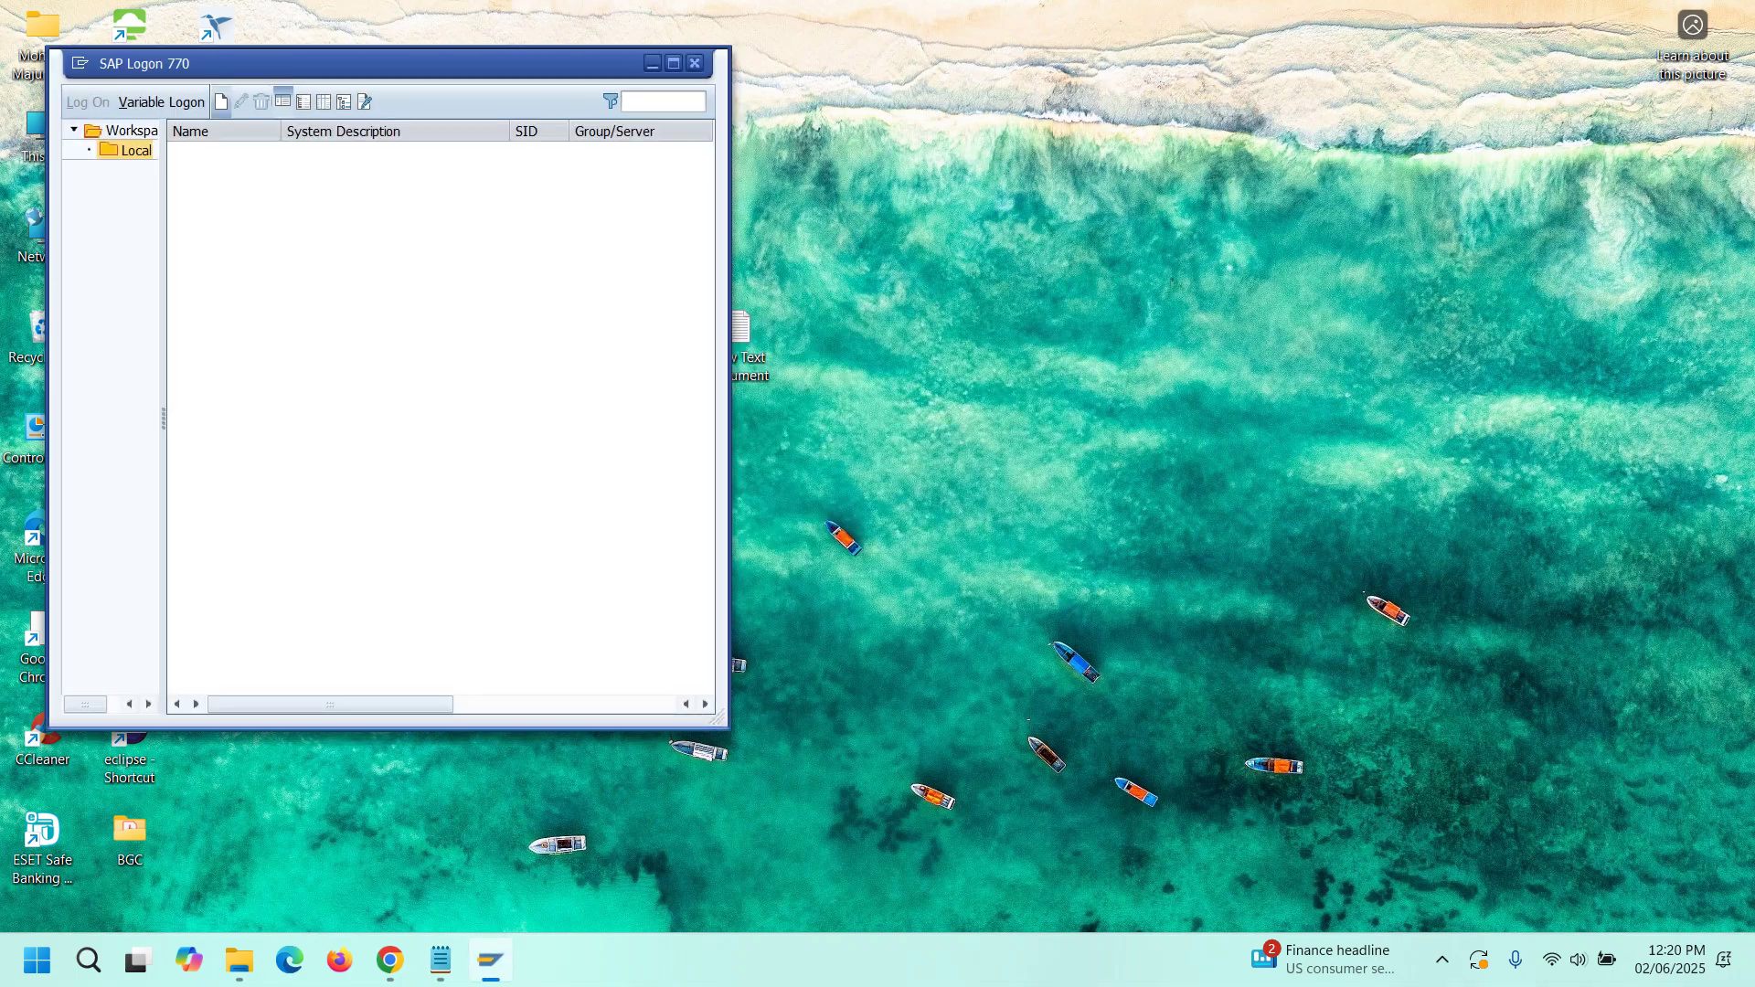
# Start a new user-specified Custom Application Server entry described 'S/4 HANA 2023'
pyautogui.click(220, 101)
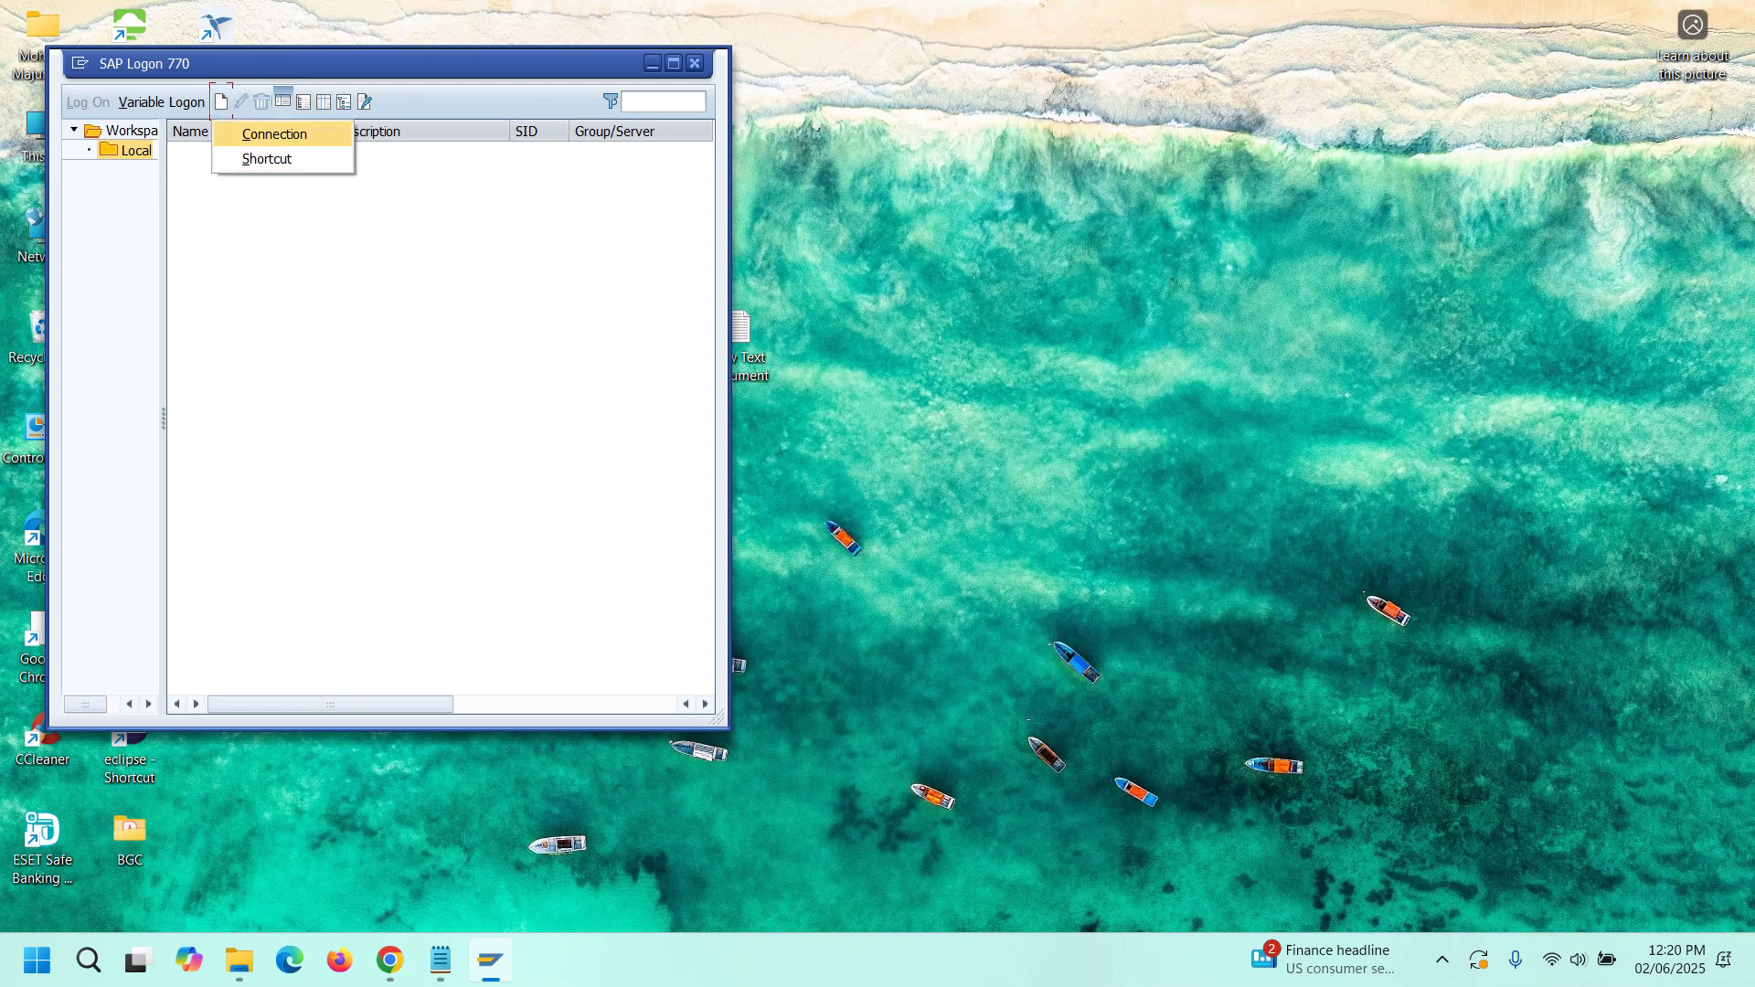
pyautogui.click(276, 134)
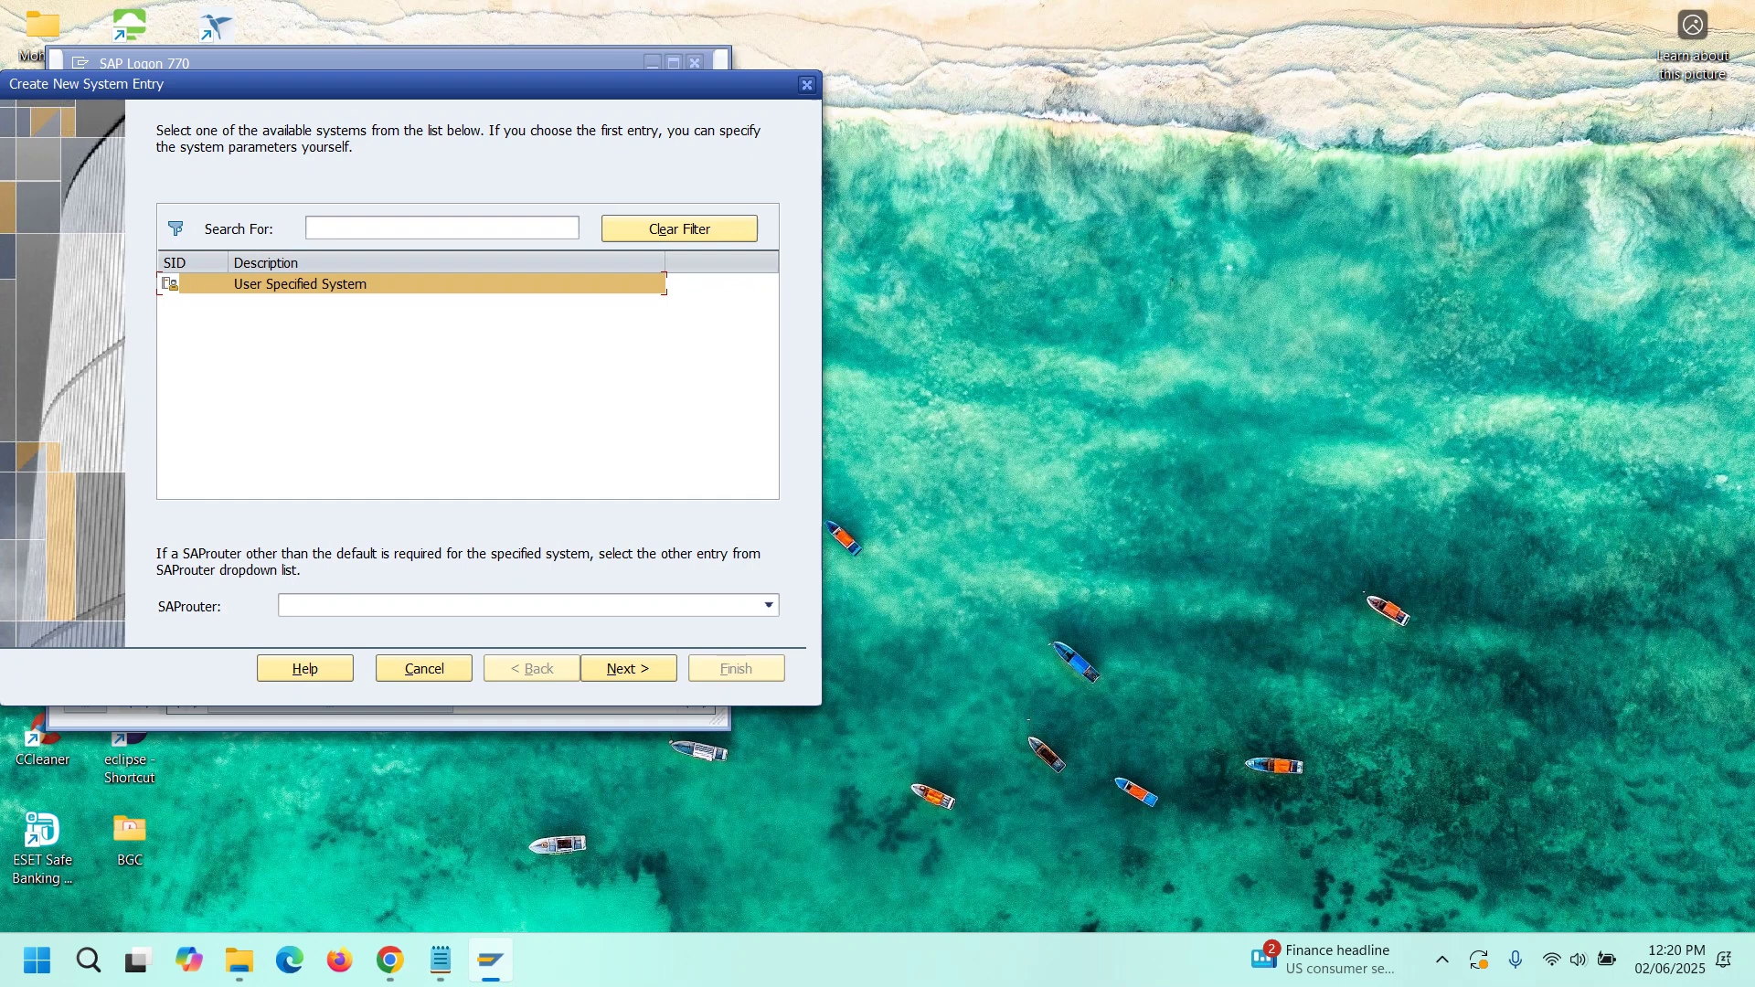
pyautogui.click(628, 668)
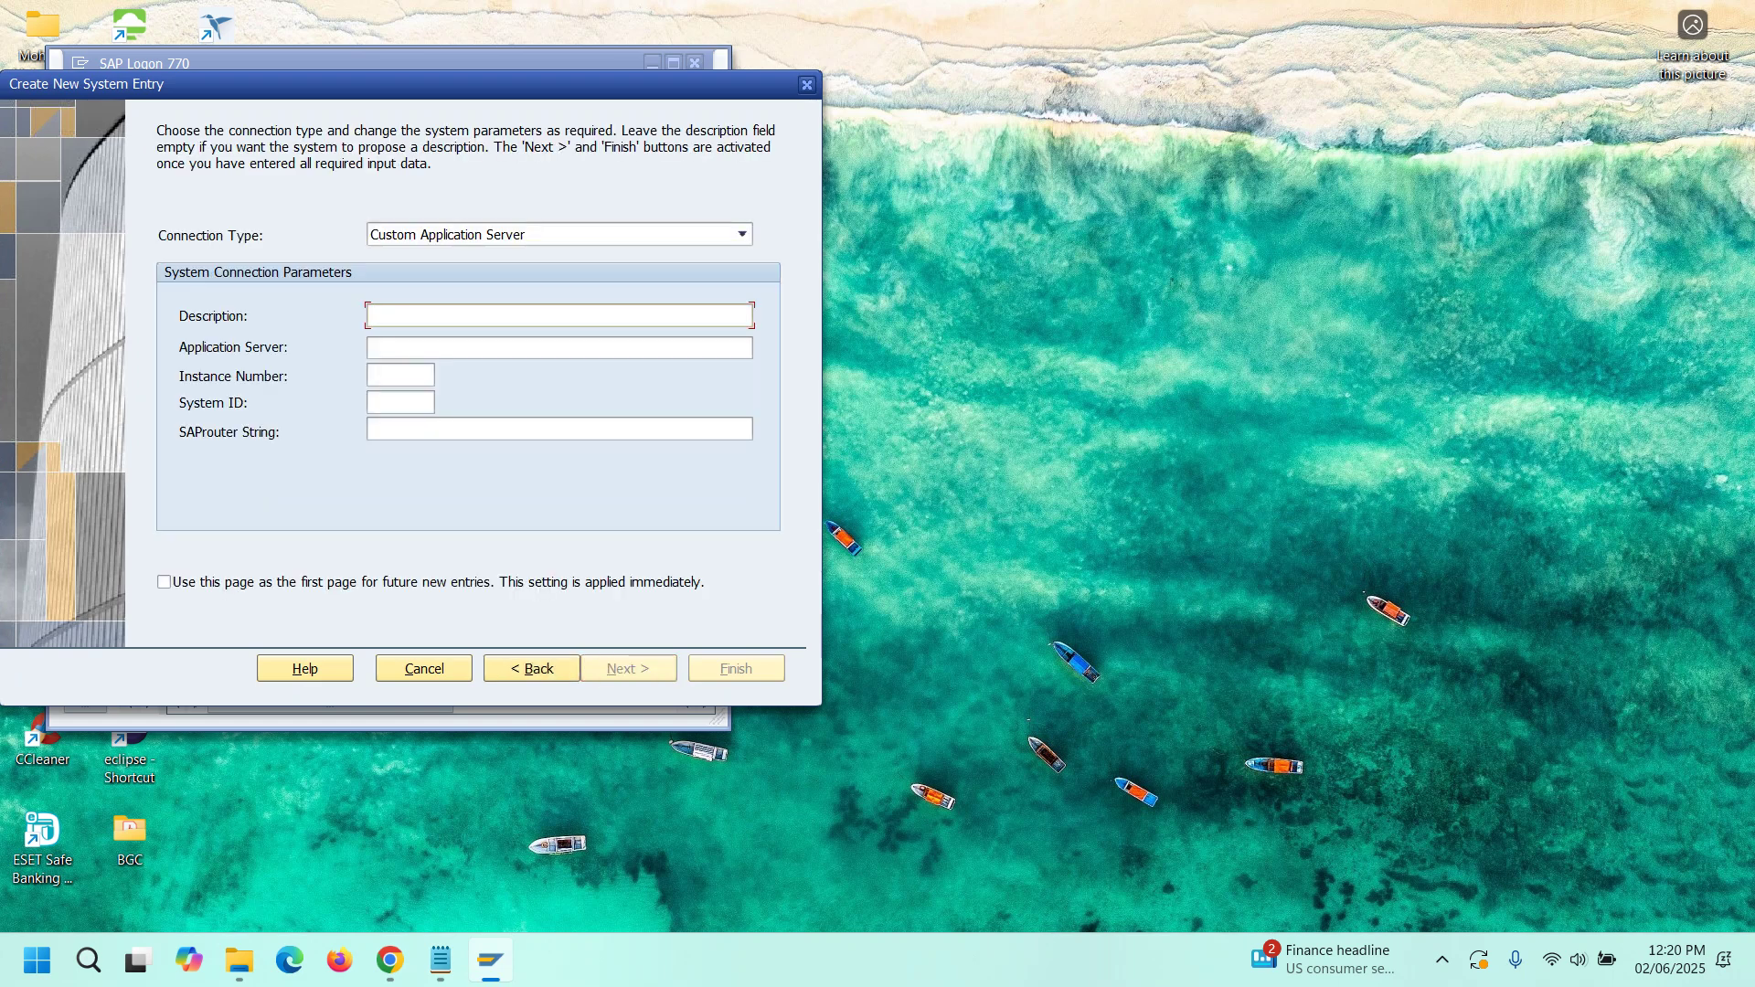
pyautogui.write('S')
pyautogui.write('/4')
pyautogui.write(' Hana')
pyautogui.press('BackSpace')
pyautogui.press('BackSpace')
pyautogui.press('BackSpace')
pyautogui.write('ANA ')
pyautogui.write('2023')
pyautogui.press('Tab')
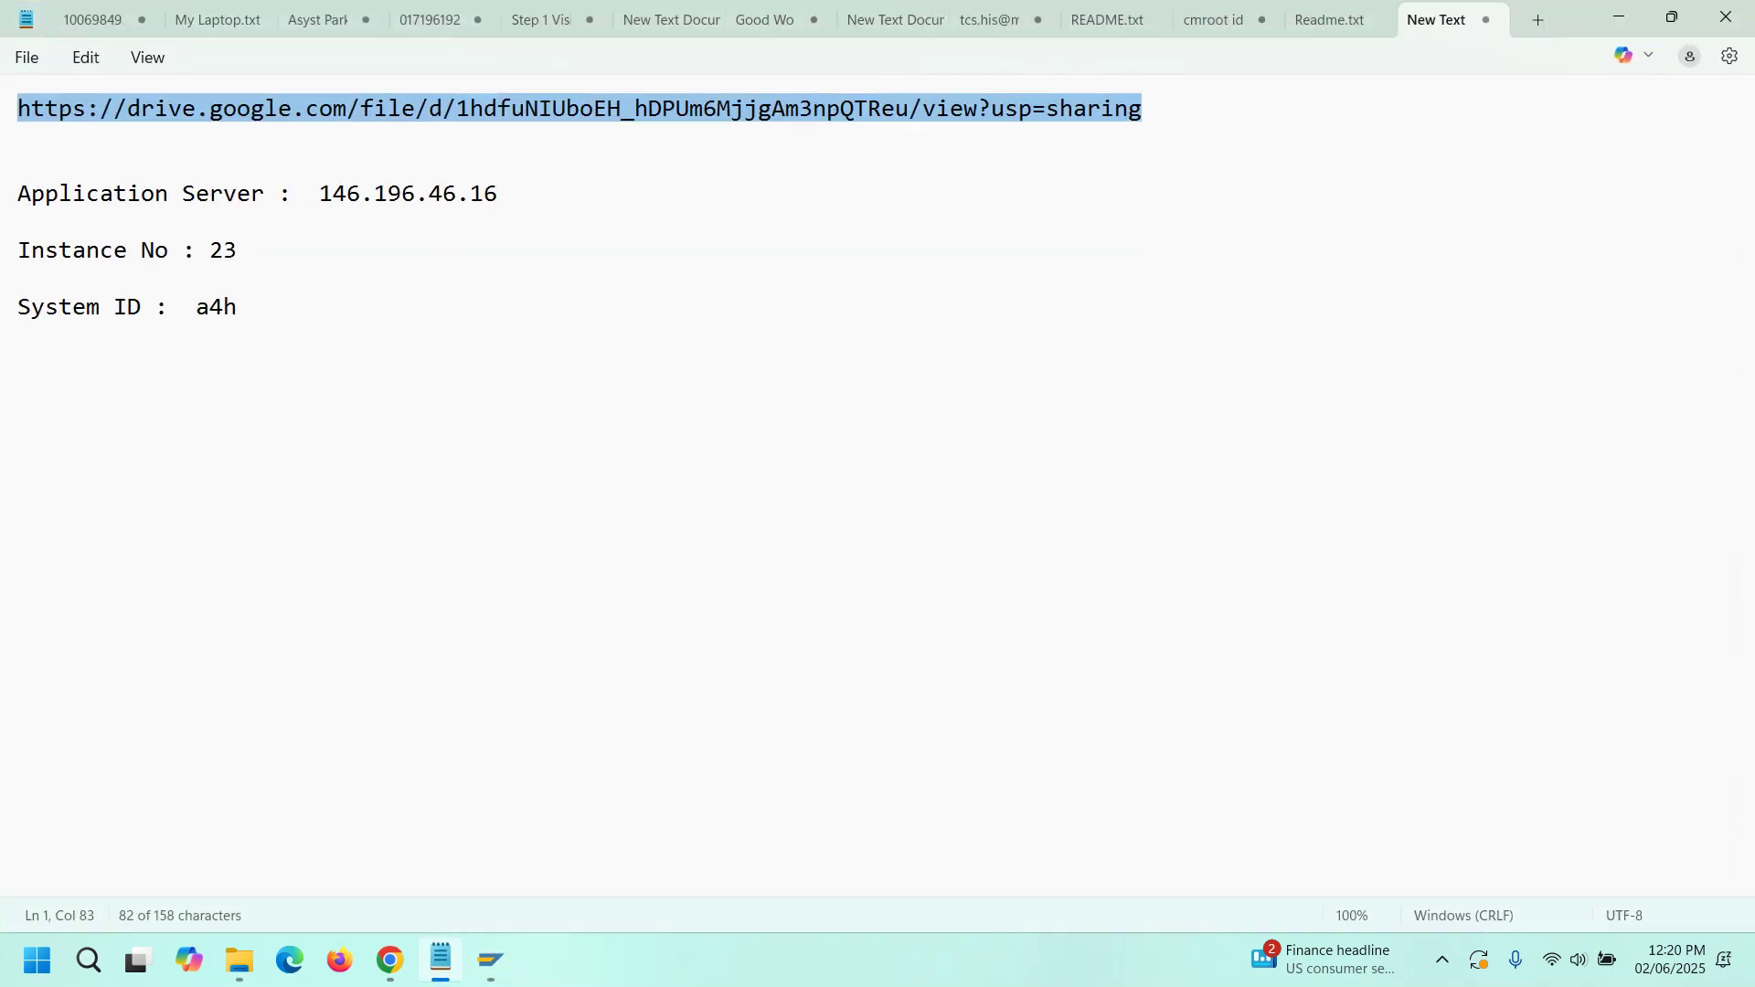
# Fill application server 146.196.46.16 and instance number 23 from the Notepad notes
pyautogui.click(439, 960)
pyautogui.moveTo(320, 193); pyautogui.dragTo(512, 199)
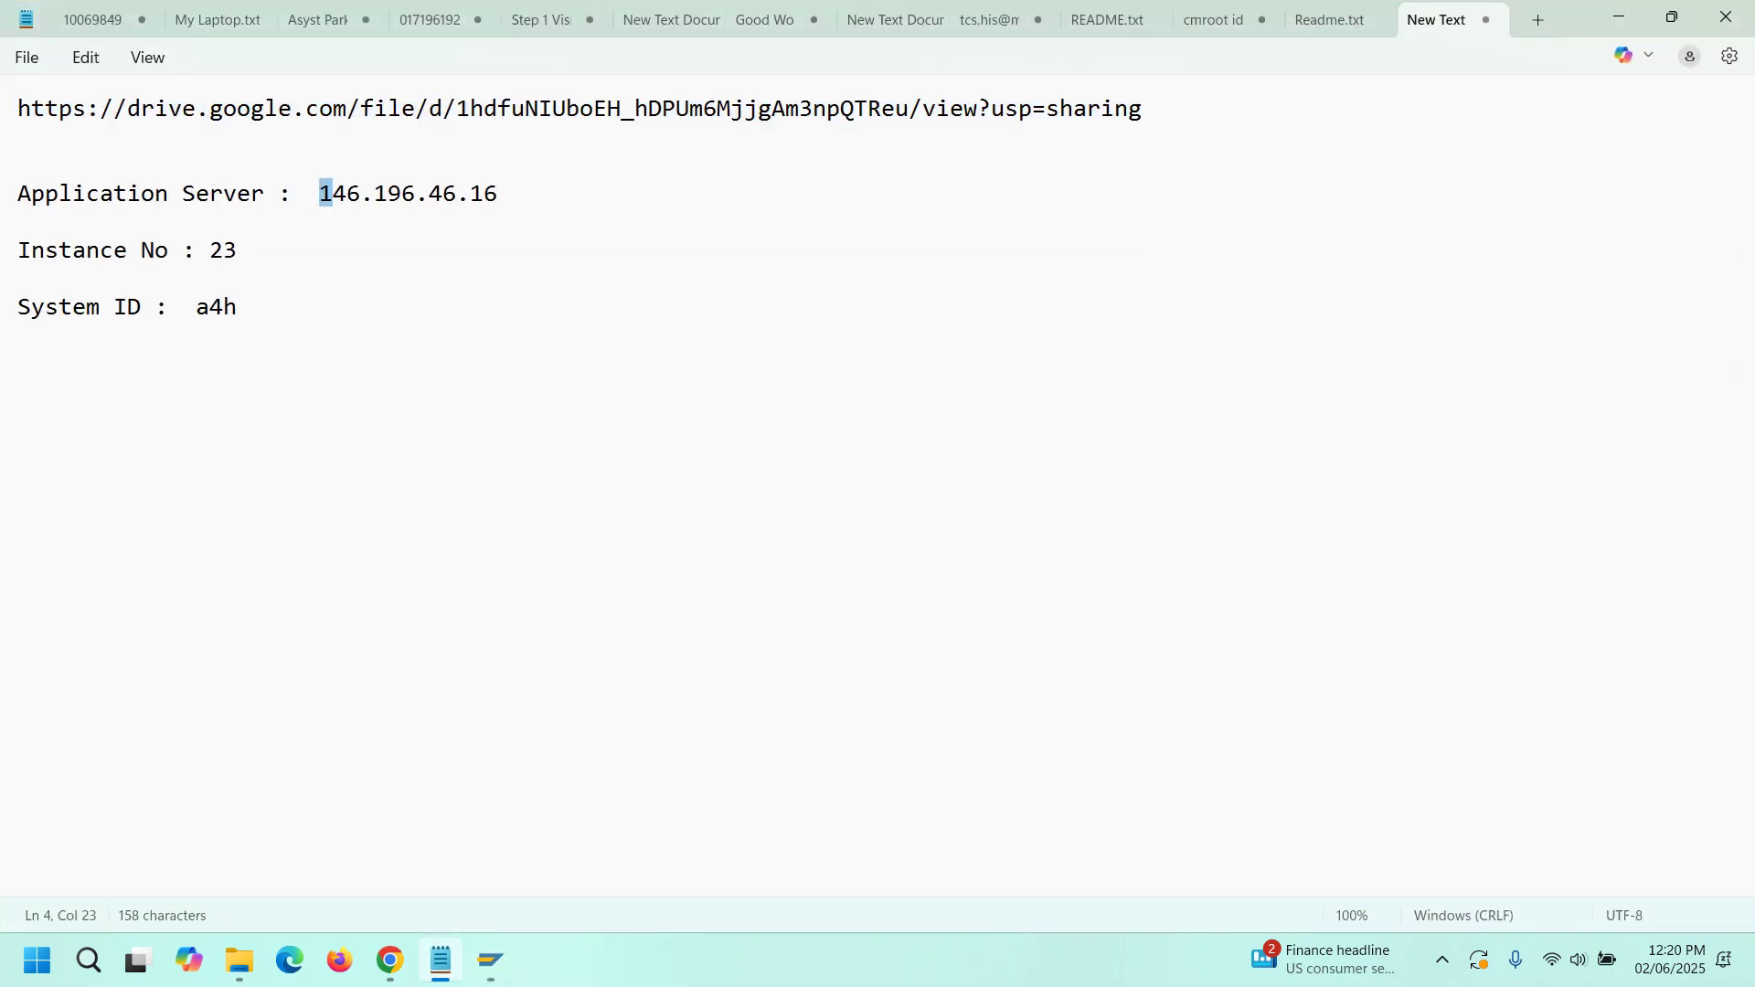
pyautogui.hotkey('ctrl', 'c')
pyautogui.hotkey('alt', 'Tab')
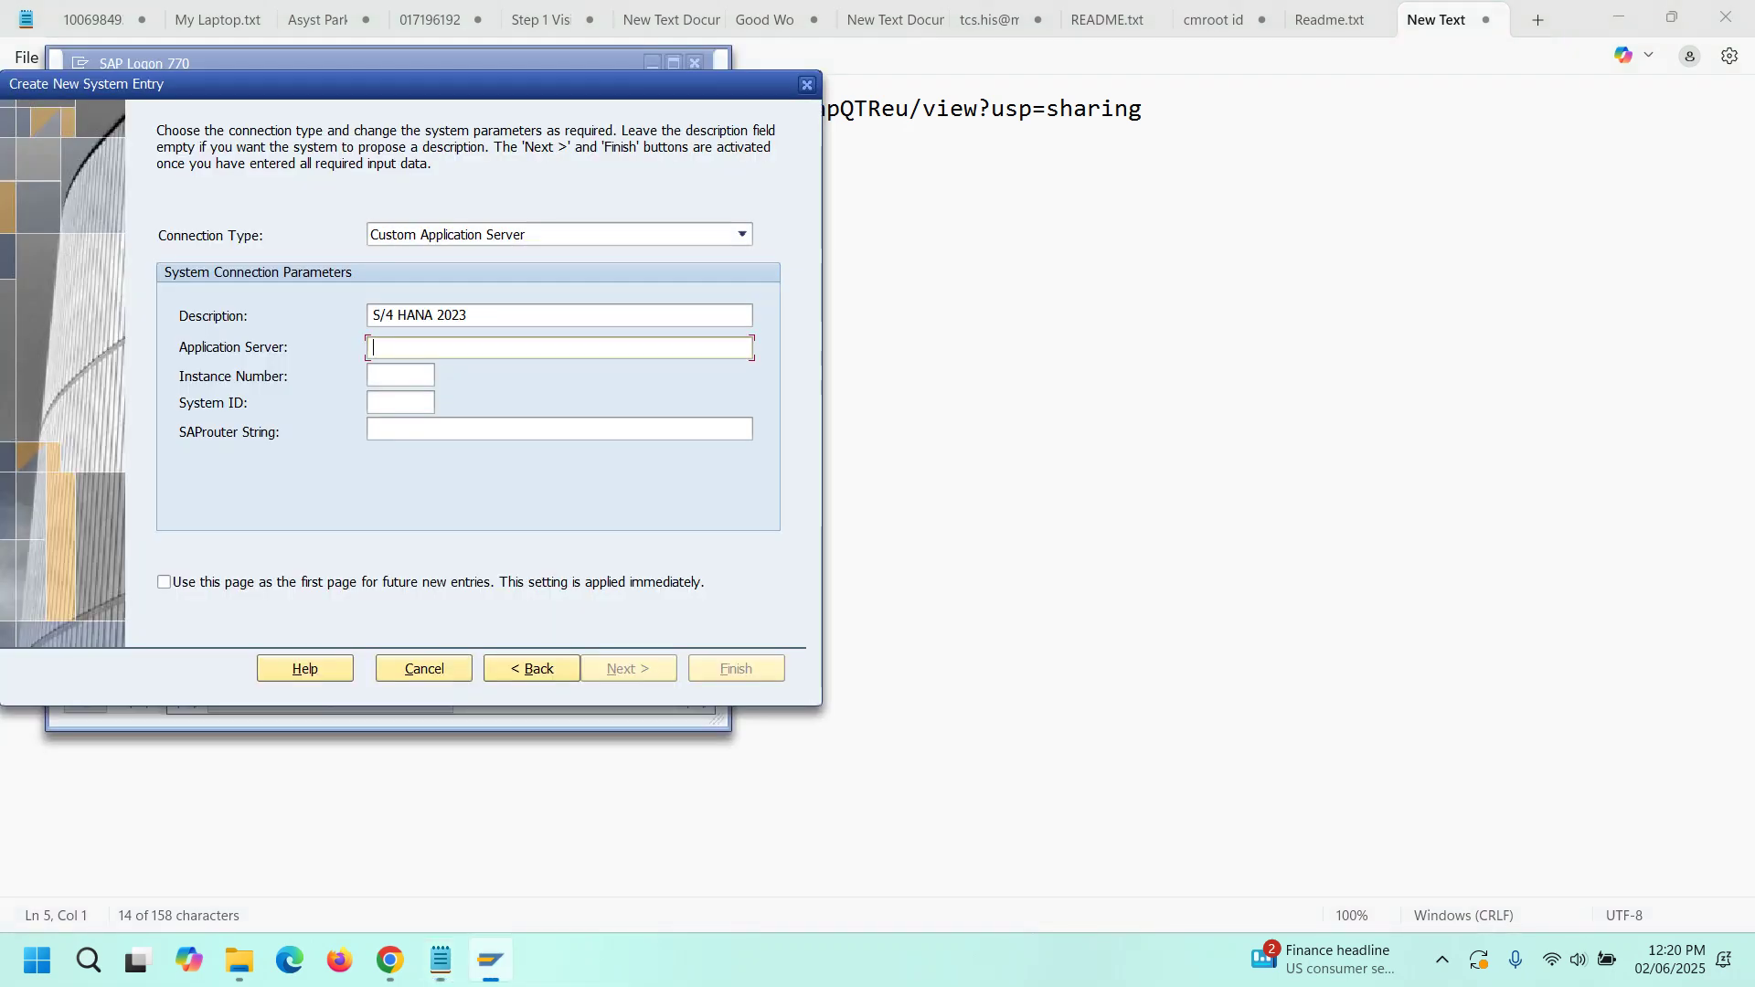
pyautogui.hotkey('ctrl', 'v')
pyautogui.press('Tab')
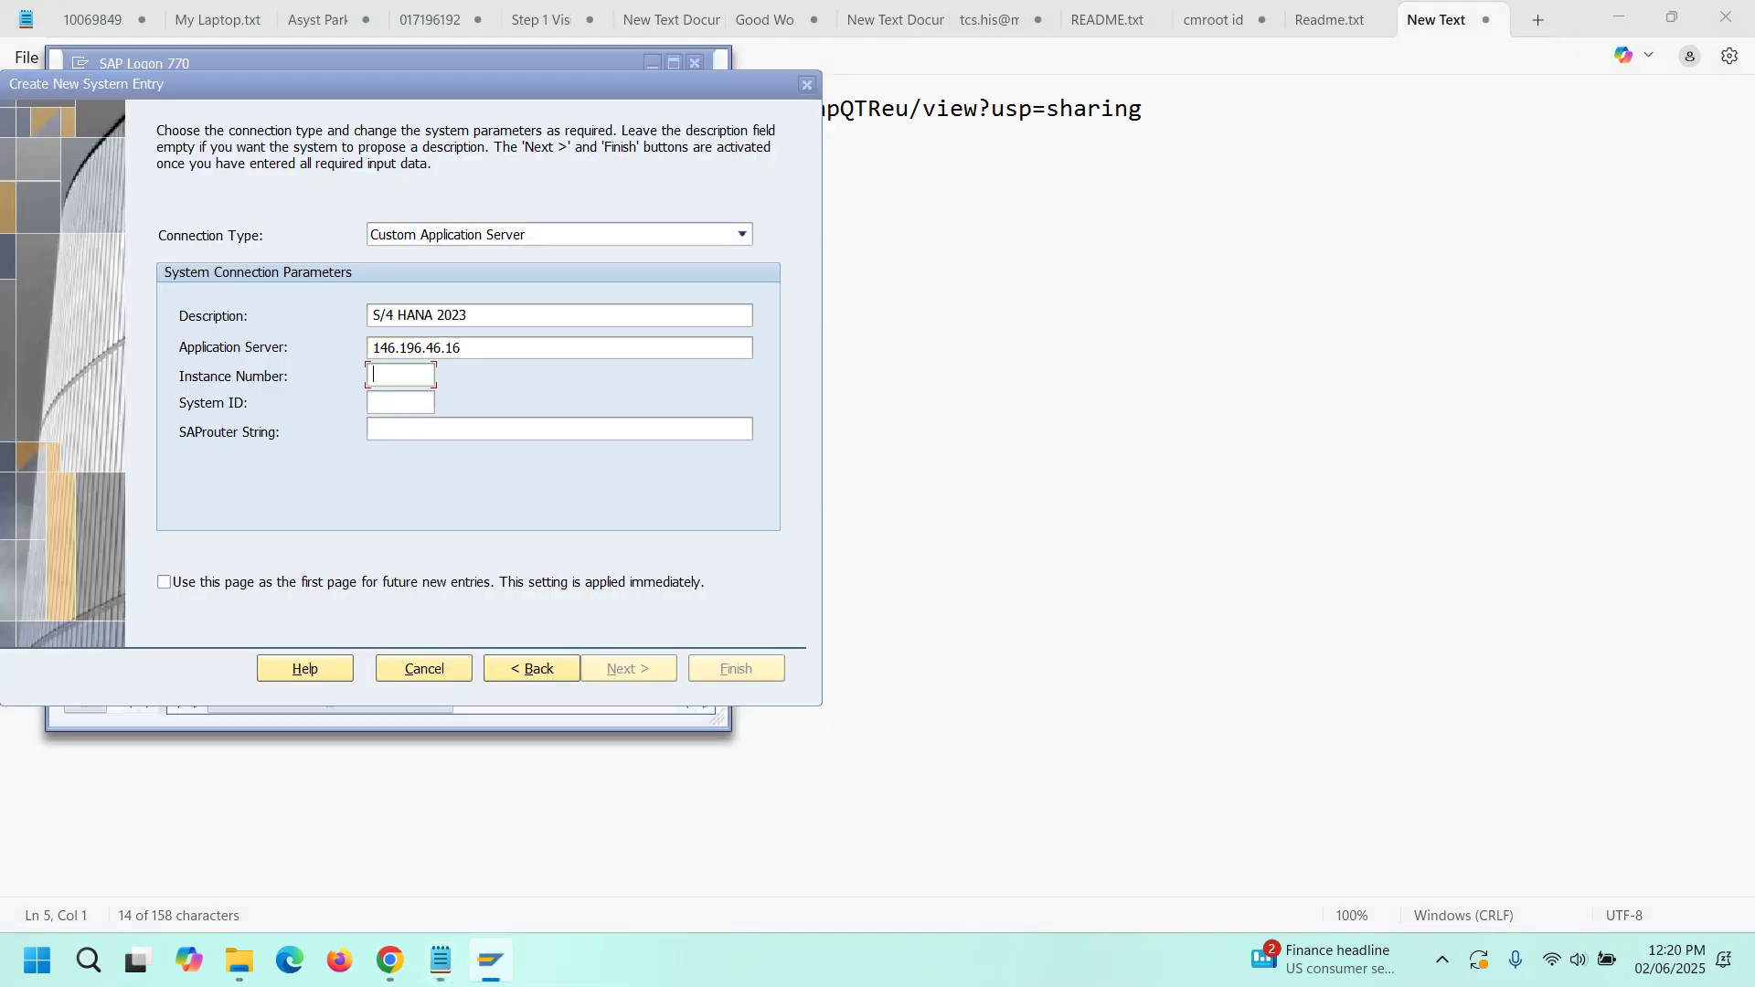
pyautogui.hotkey('alt', 'Tab')
pyautogui.doubleClick(222, 250)
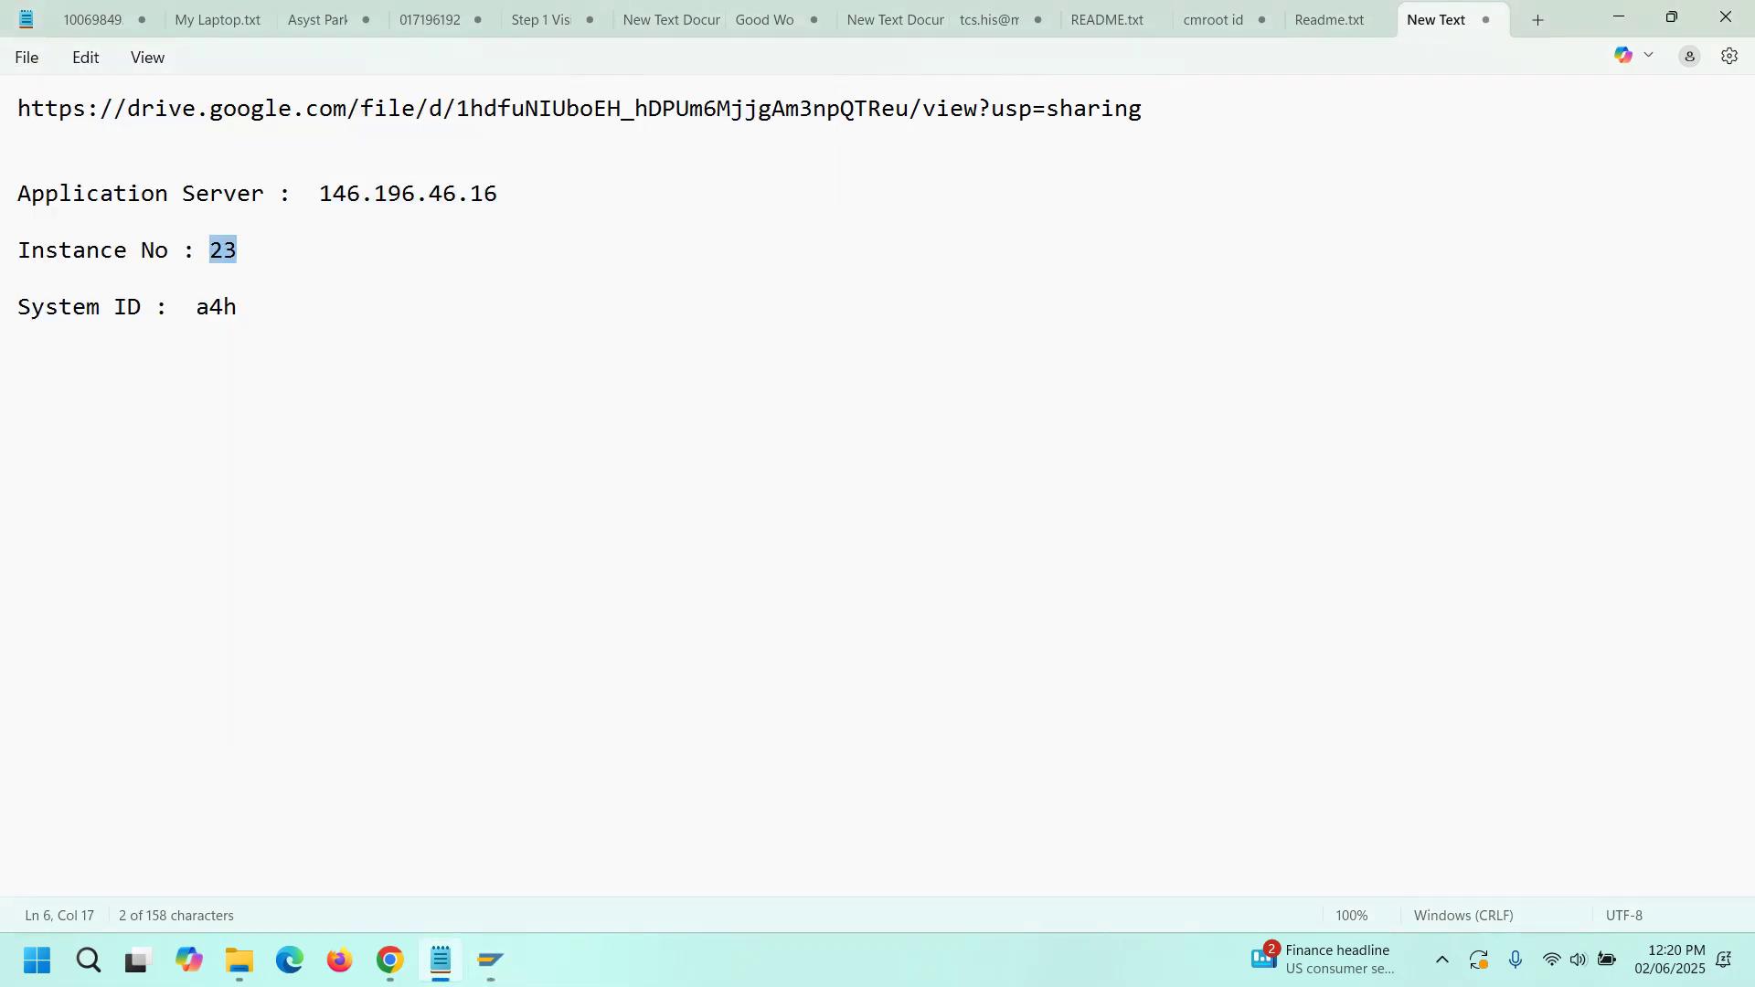
pyautogui.hotkey('ctrl', 'c')
pyautogui.hotkey('alt', 'Tab')
pyautogui.hotkey('ctrl', 'v')
pyautogui.press('Tab')
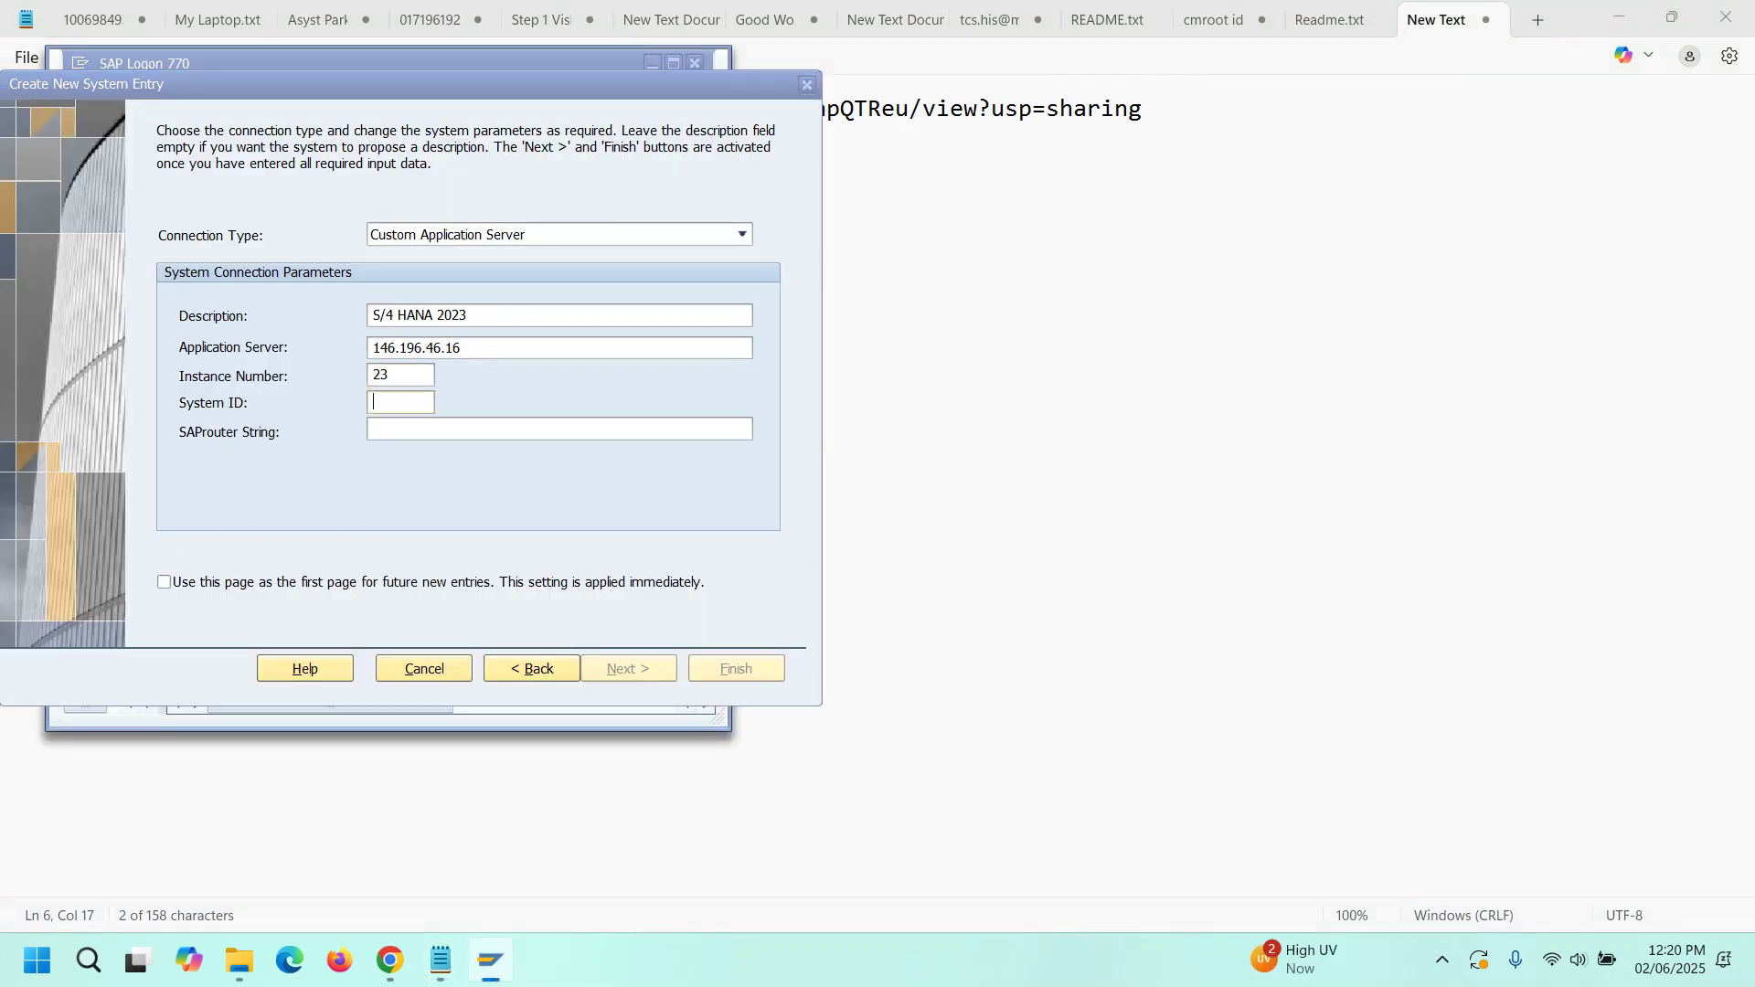
# Fill system ID A4H from the notes and finish, saving the S/4 HANA 2023 connection
pyautogui.hotkey('alt', 'Tab')
pyautogui.doubleClick(211, 306)
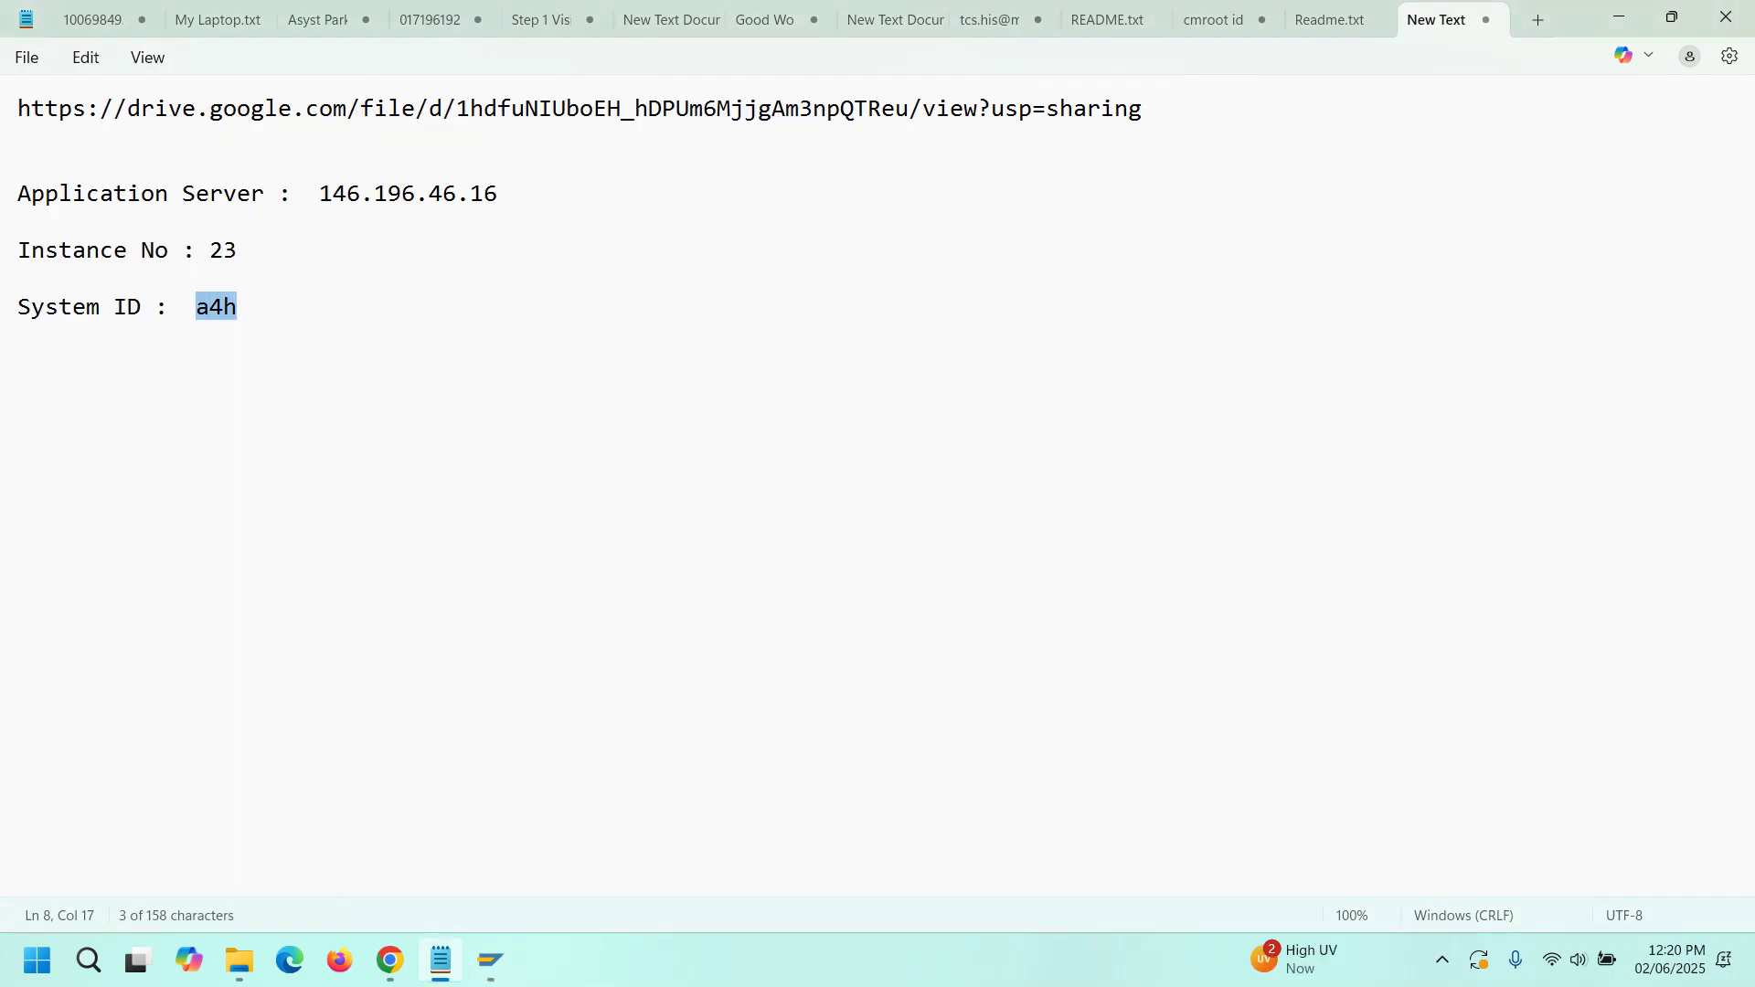
pyautogui.hotkey('ctrl', 'c')
pyautogui.hotkey('alt', 'Tab')
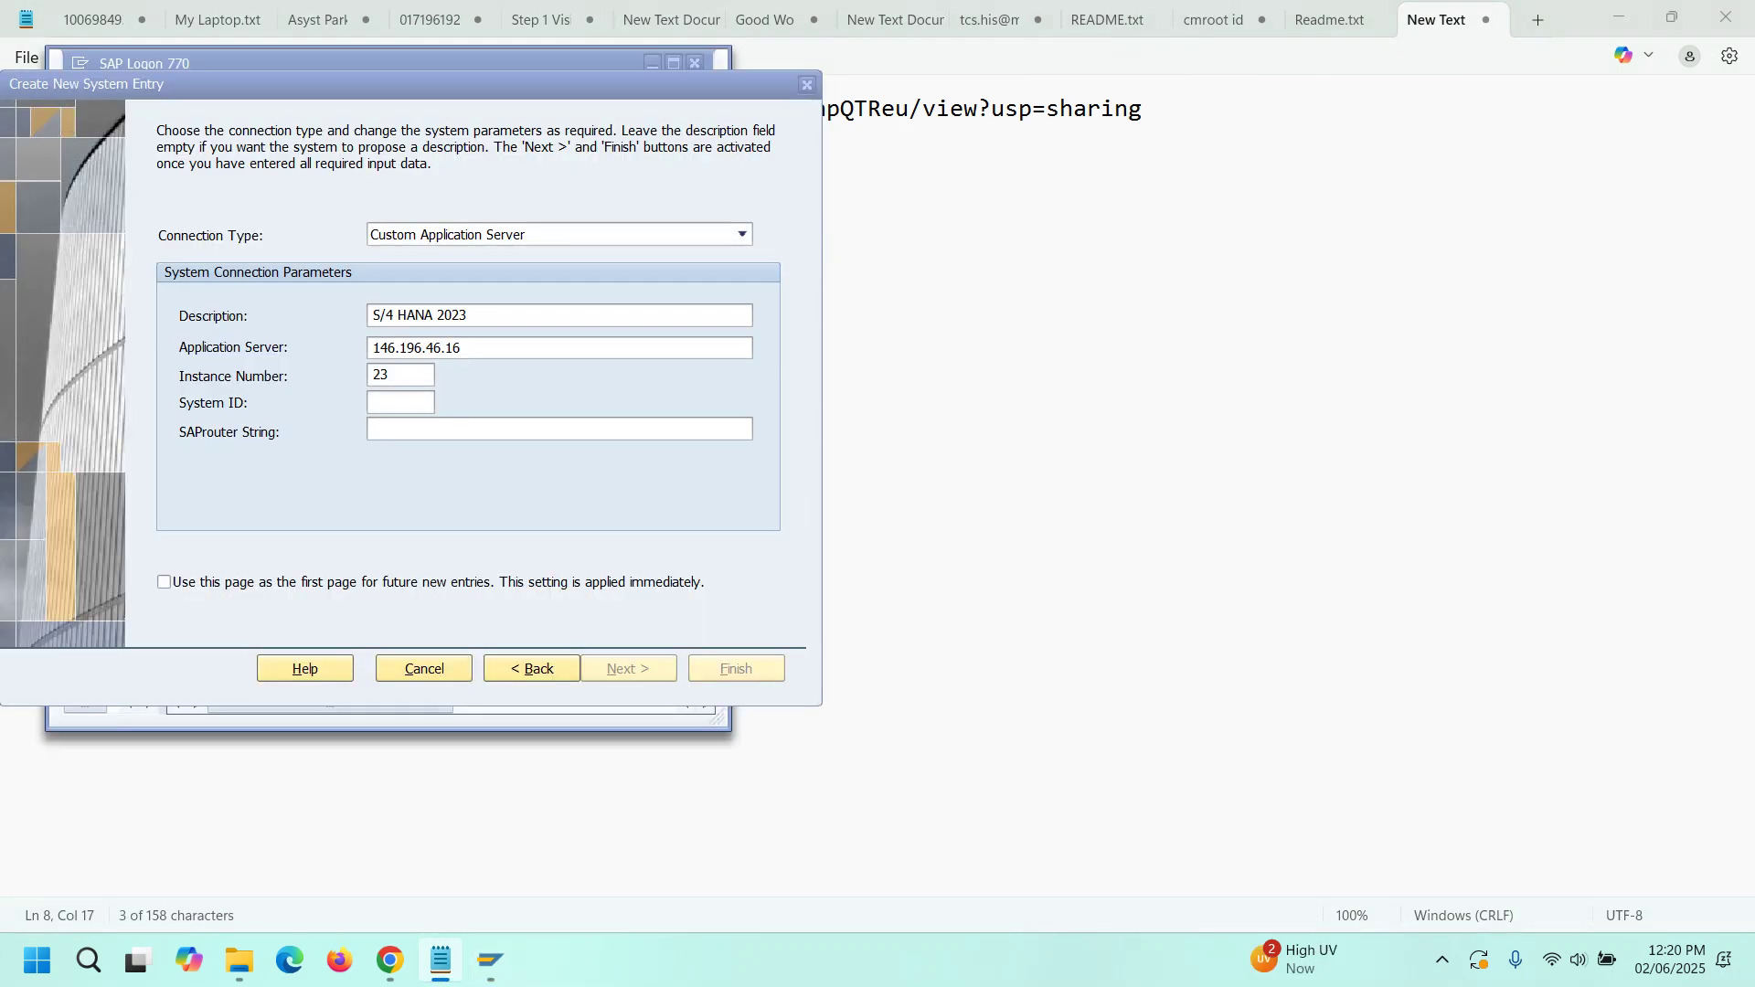
pyautogui.hotkey('ctrl', 'v')
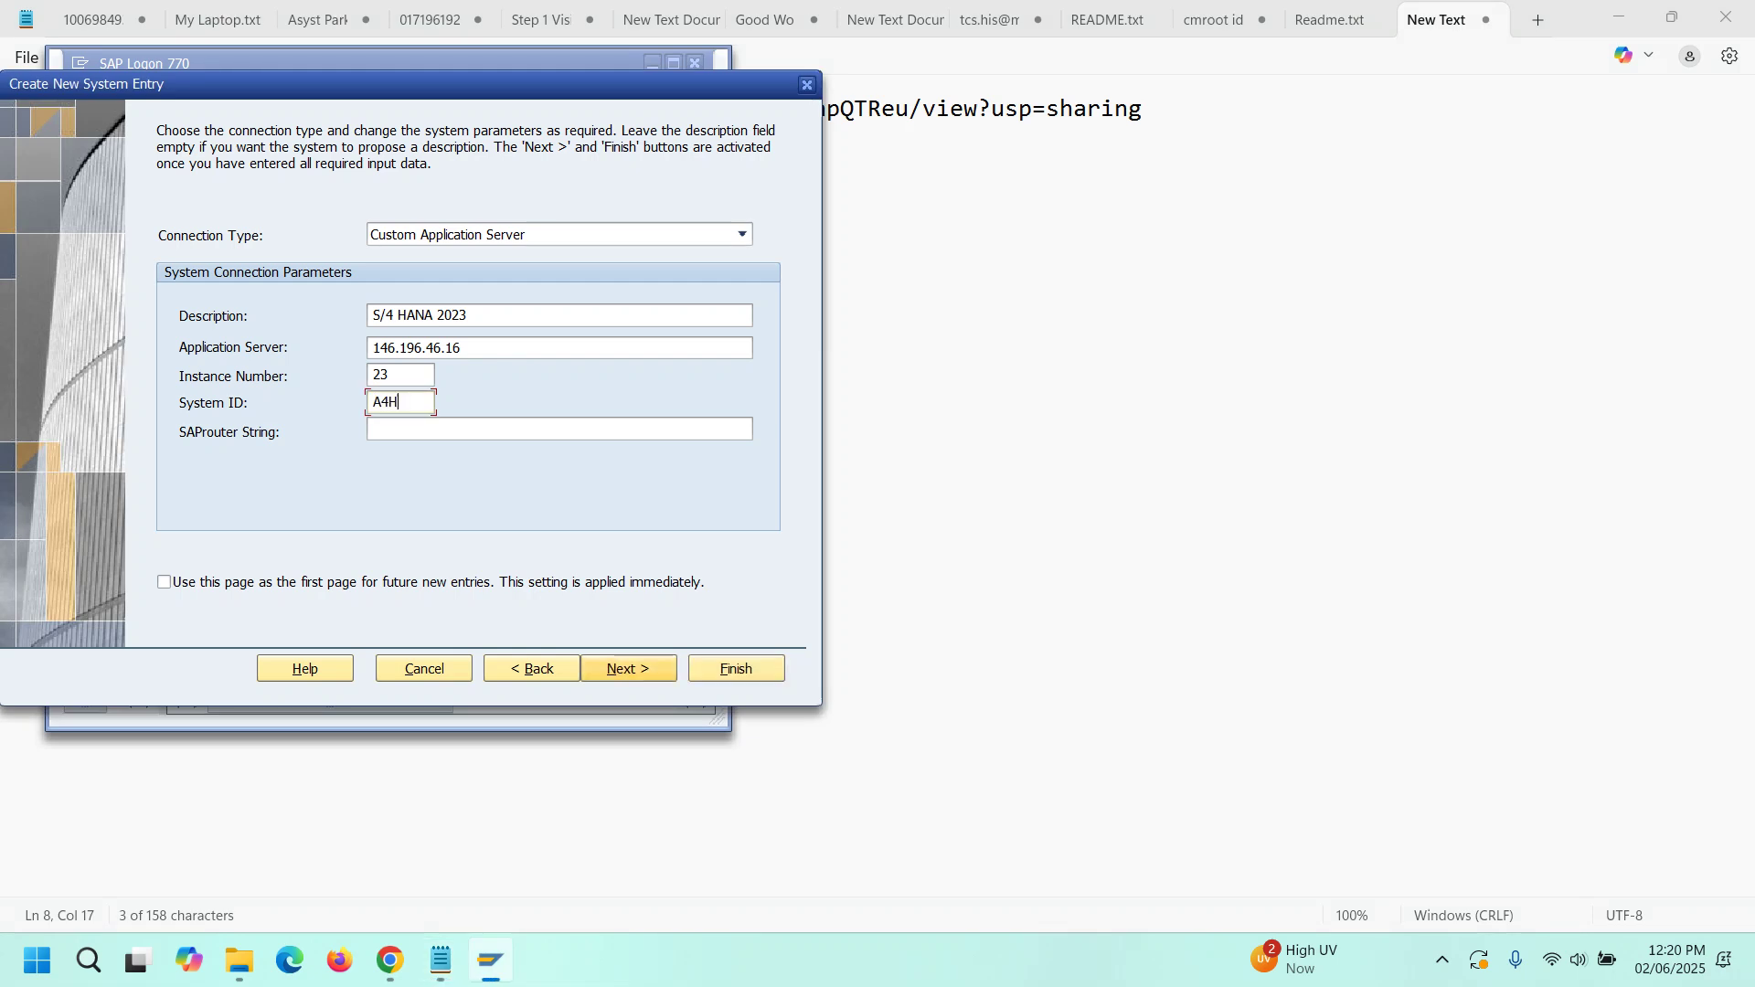
pyautogui.press('Return')
pyautogui.press('Return')
pyautogui.press('Return')
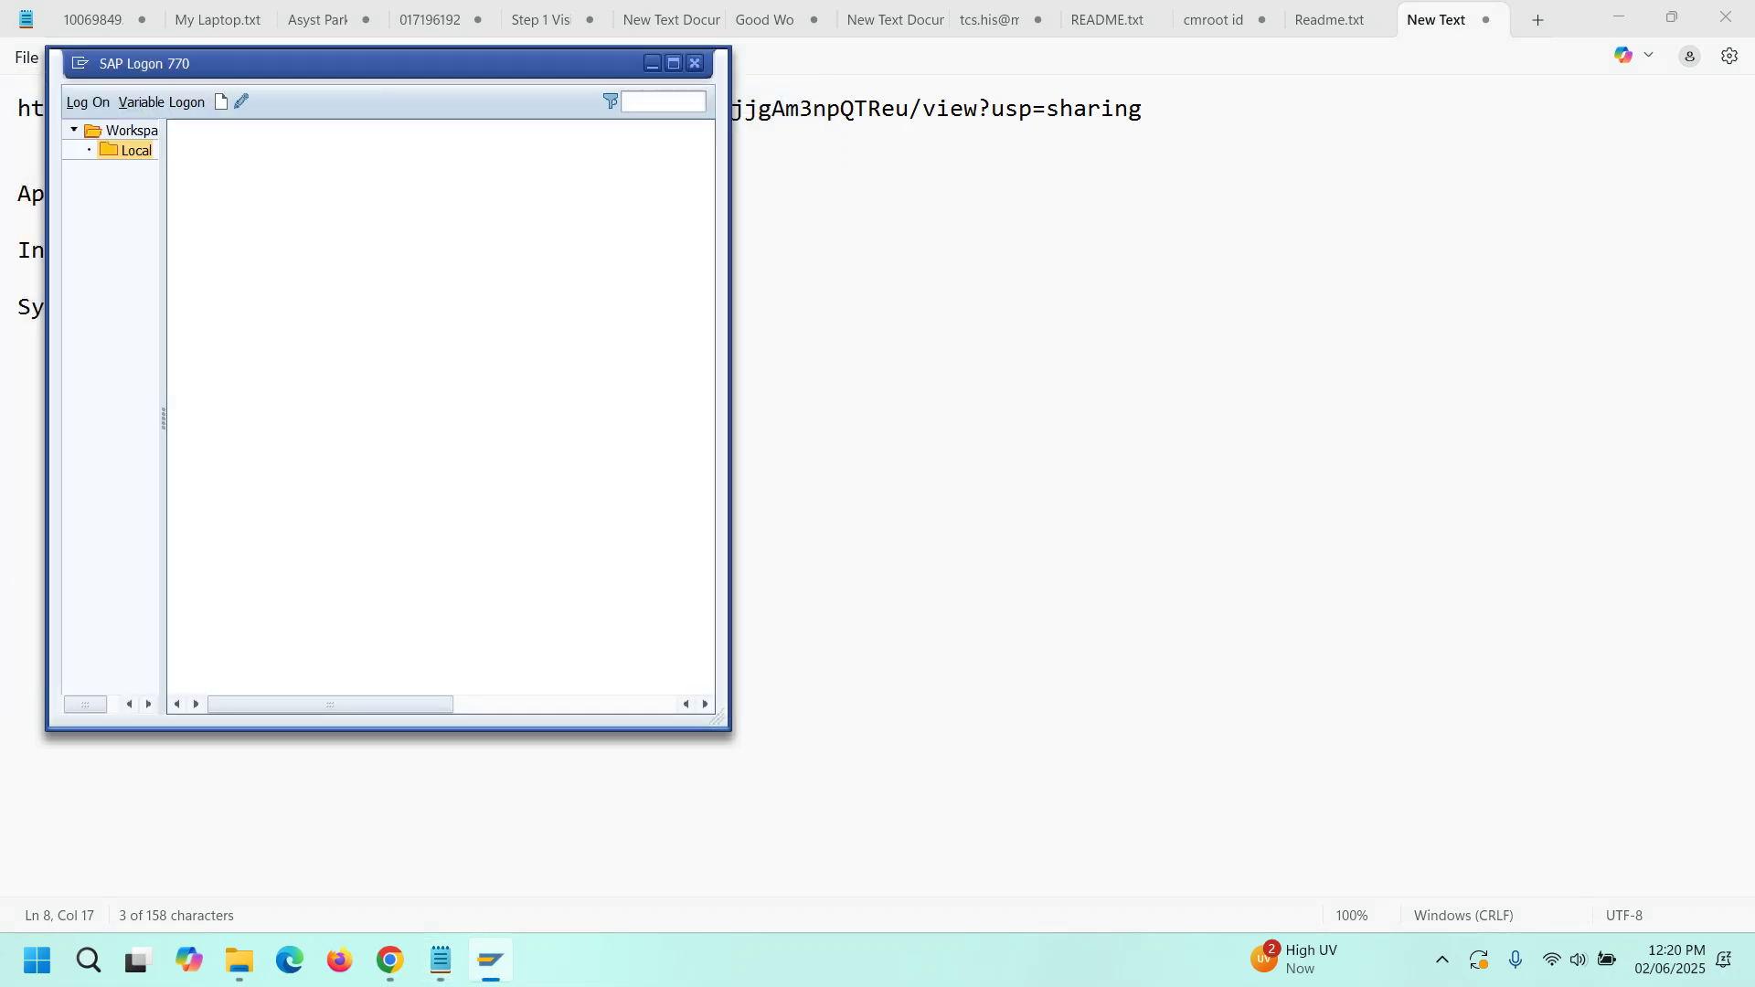
# Widen the Name column to show the full connection name and maximize SAP Logon
pyautogui.moveTo(273, 131); pyautogui.dragTo(416, 130)
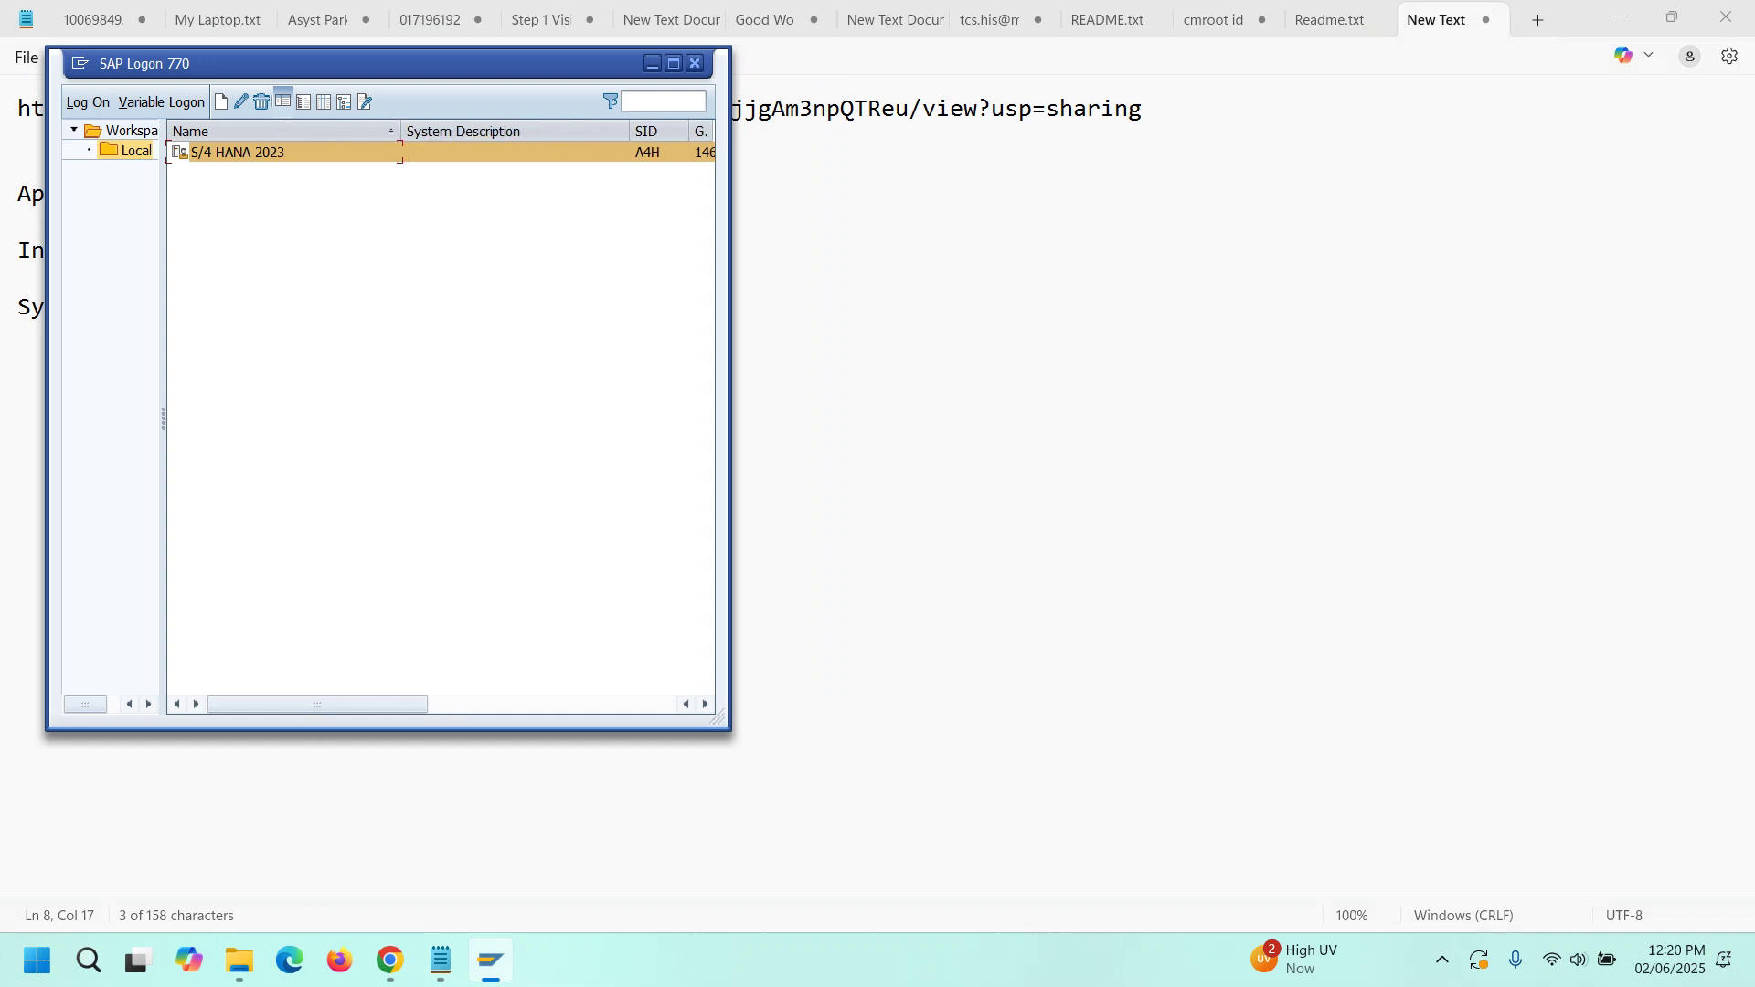
pyautogui.click(672, 63)
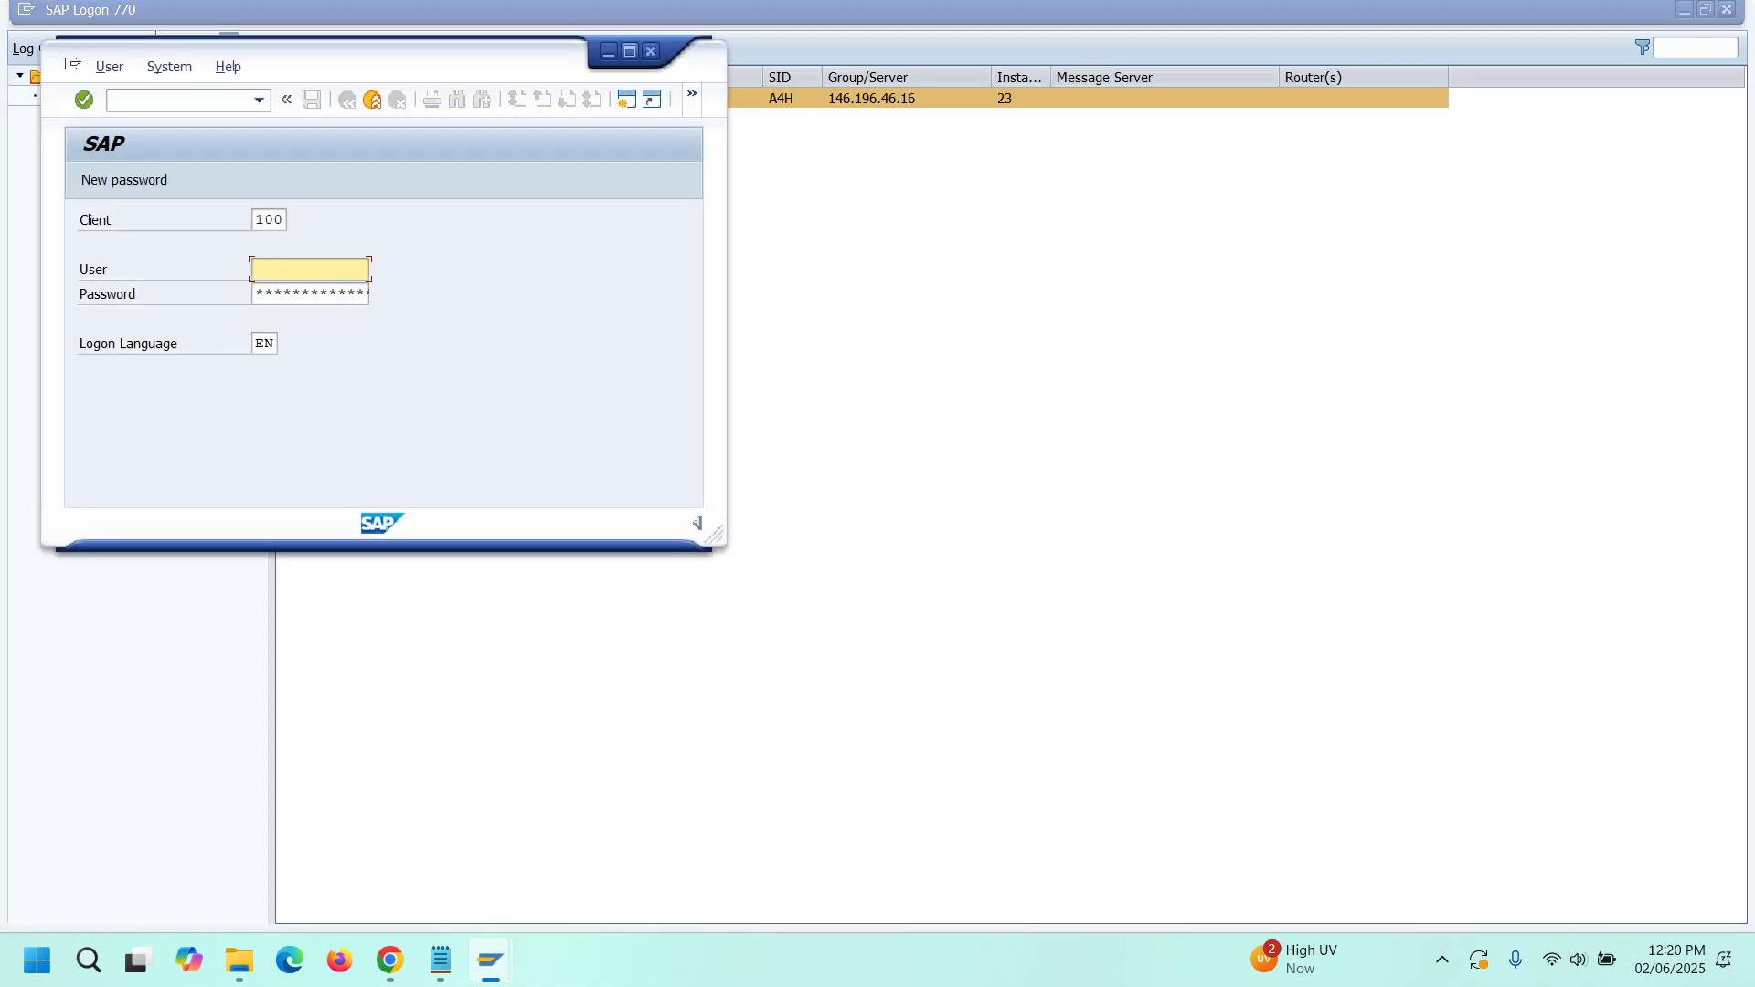
# Maximize the logon window, enter user and password for client 100, and log on
pyautogui.click(628, 51)
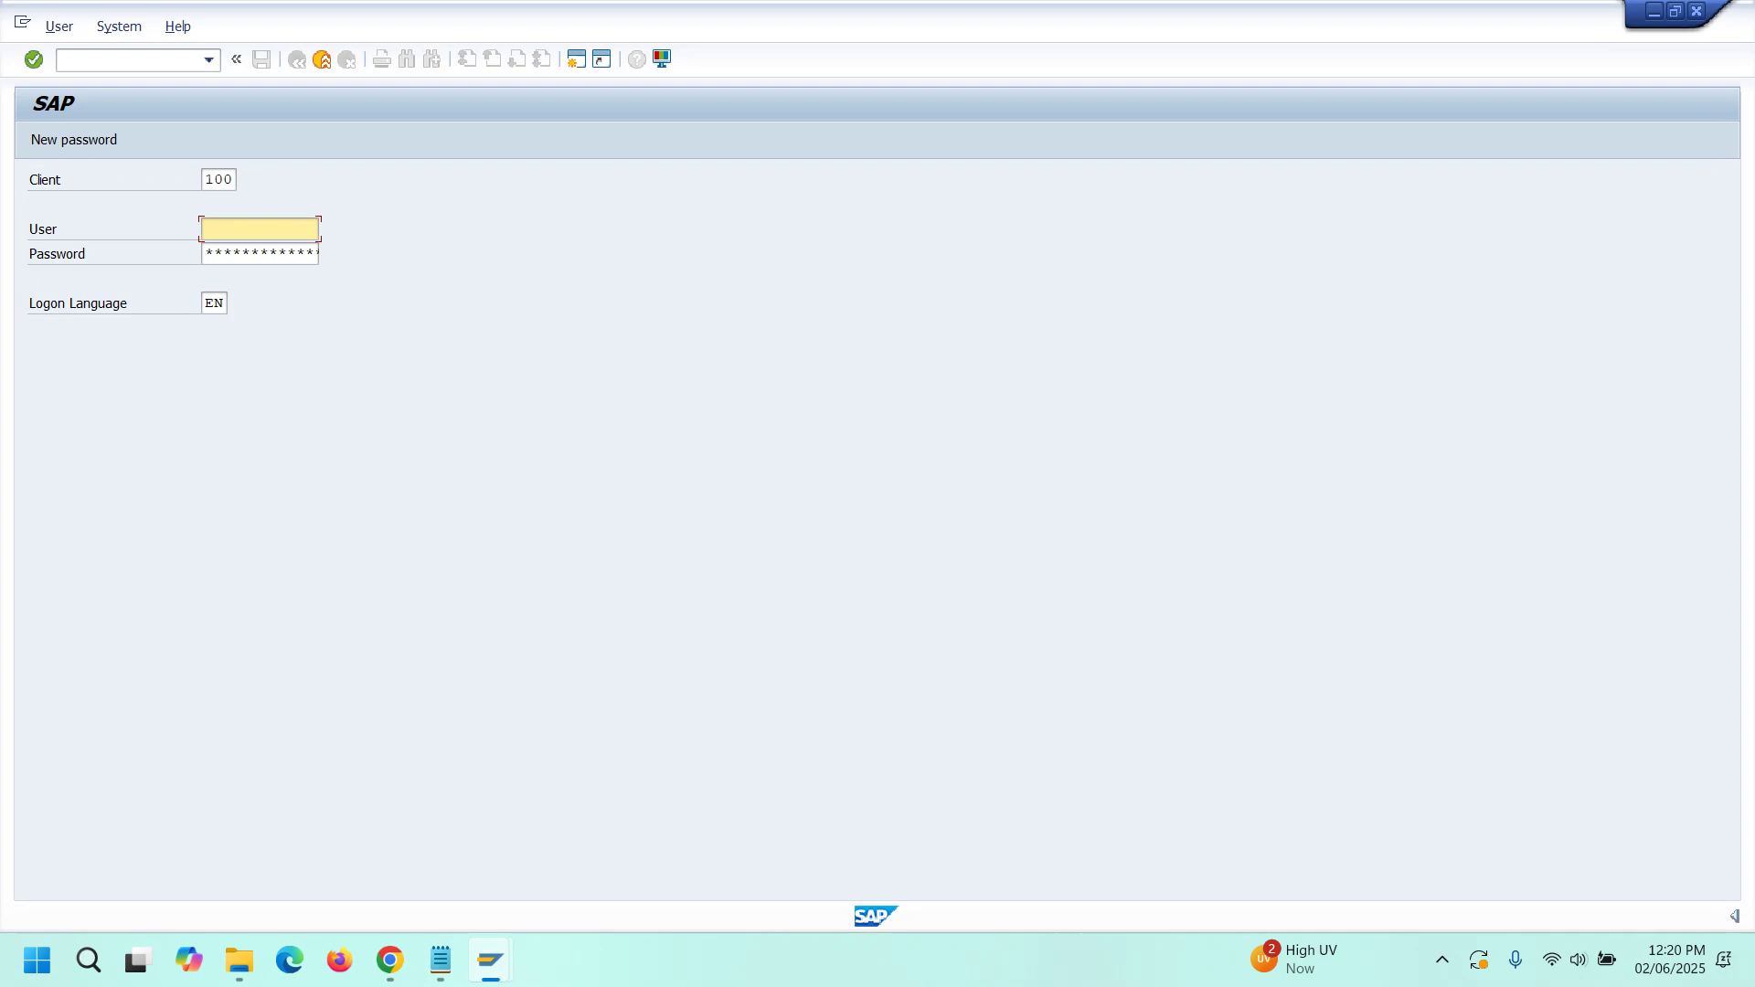
pyautogui.write('sumanta')
pyautogui.press('Tab')
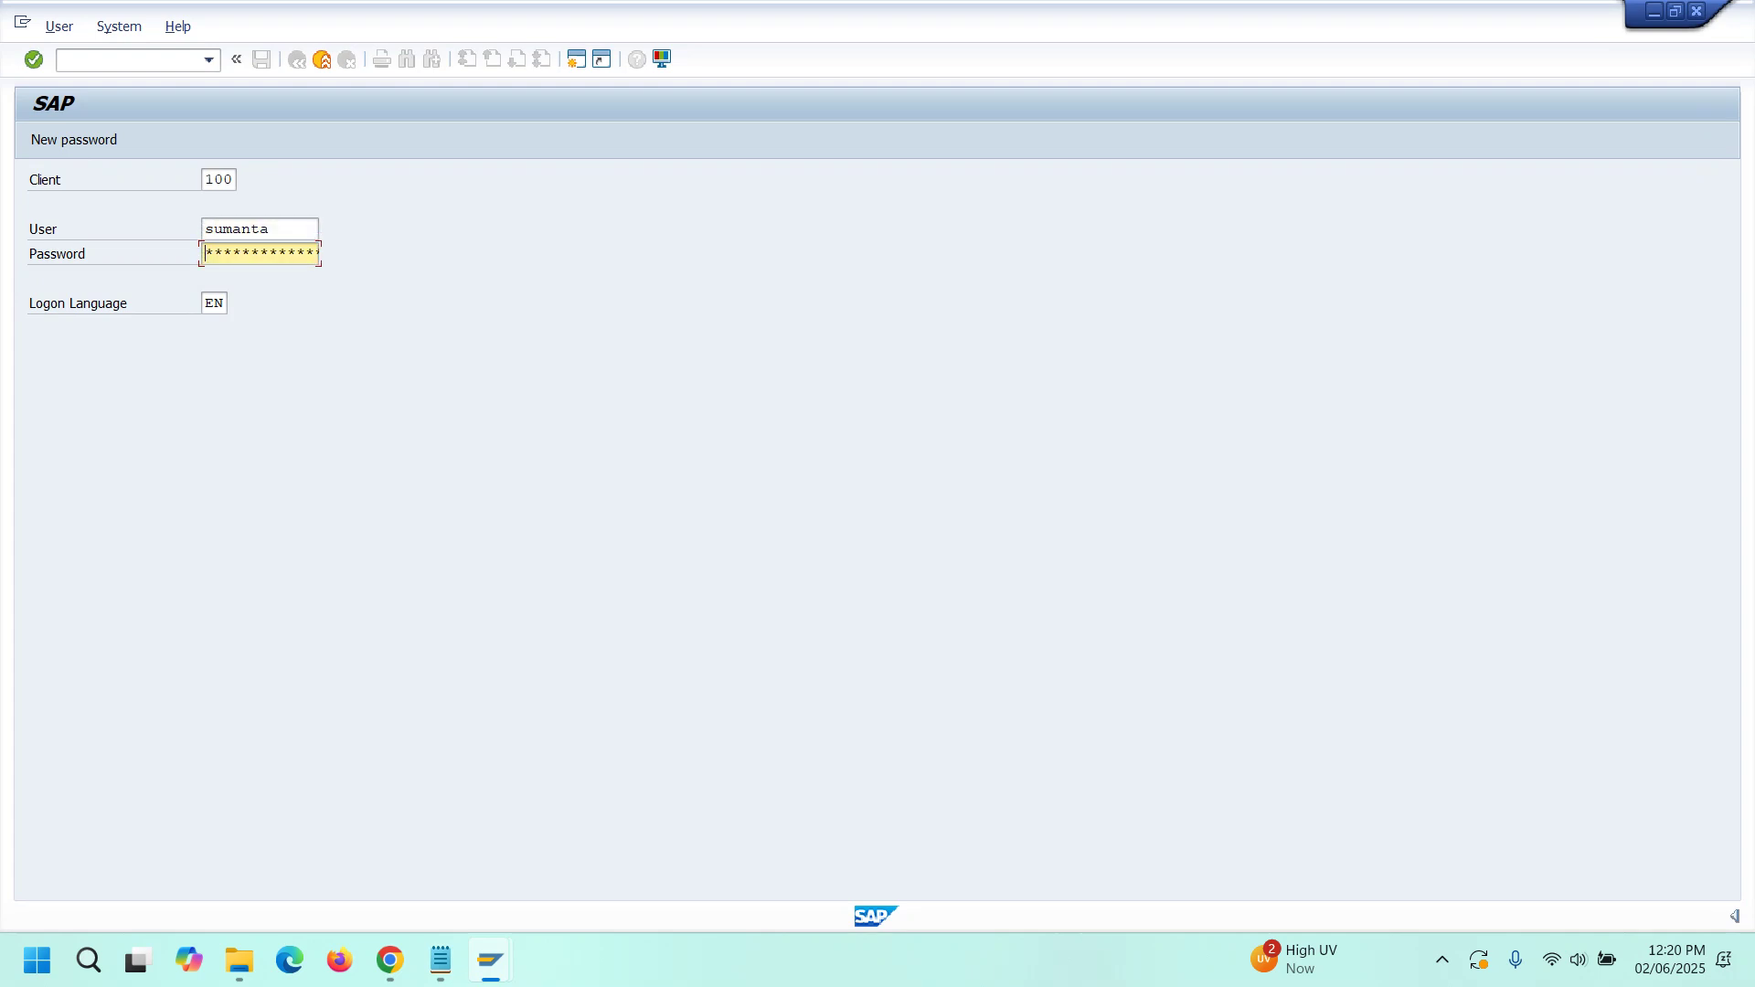
pyautogui.write('*')
pyautogui.press('Return')
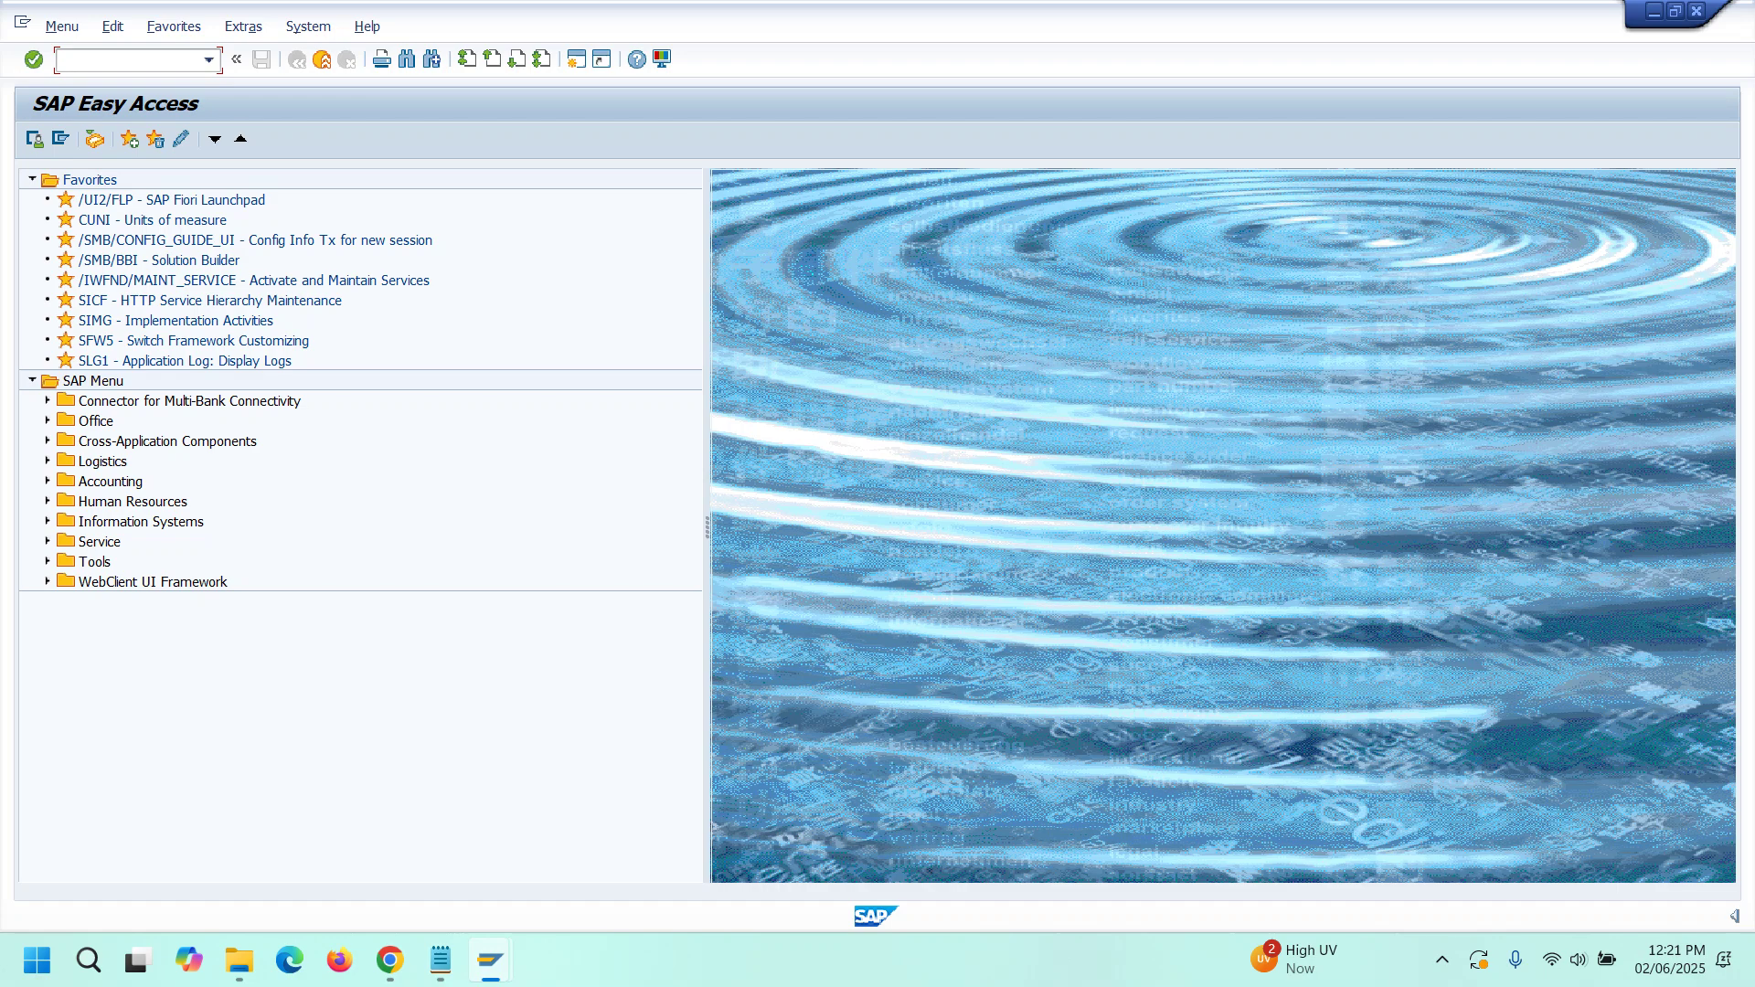
pyautogui.write('/nex')
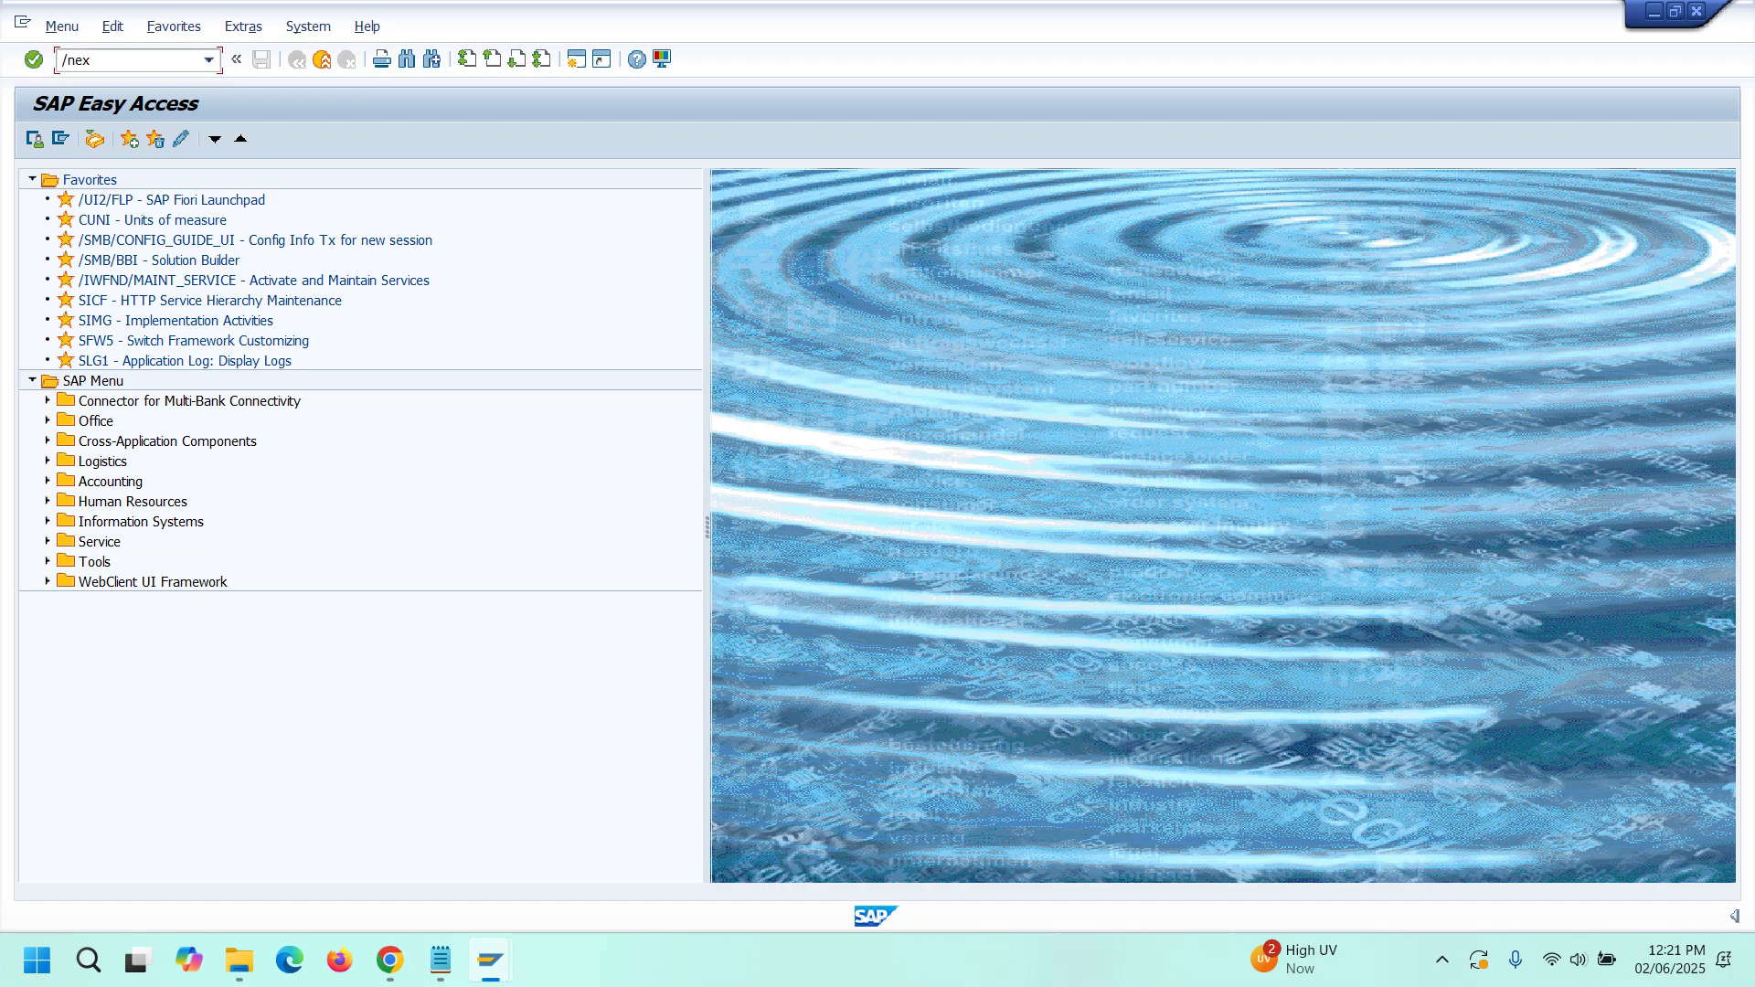